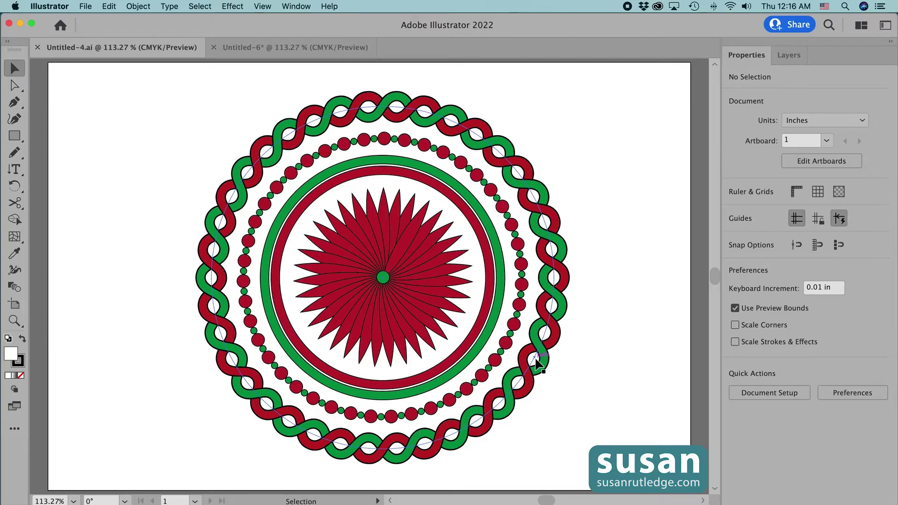
Switch to the blank Untitled-6 document and create a 1.5 in by 1.5 in circle near the middle of the artboard.
{"action": "left_click", "coordinate": [278, 47]}
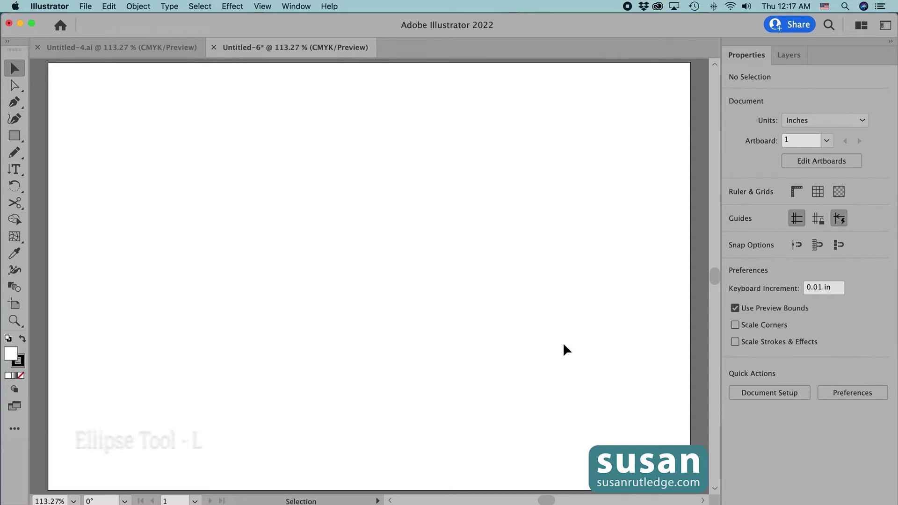
{"action": "key", "text": "l"}
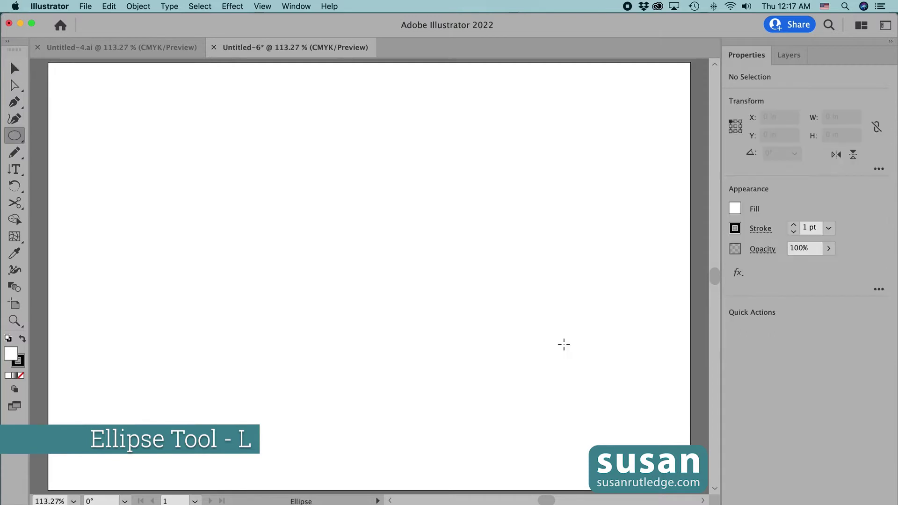
{"action": "left_click", "coordinate": [348, 202]}
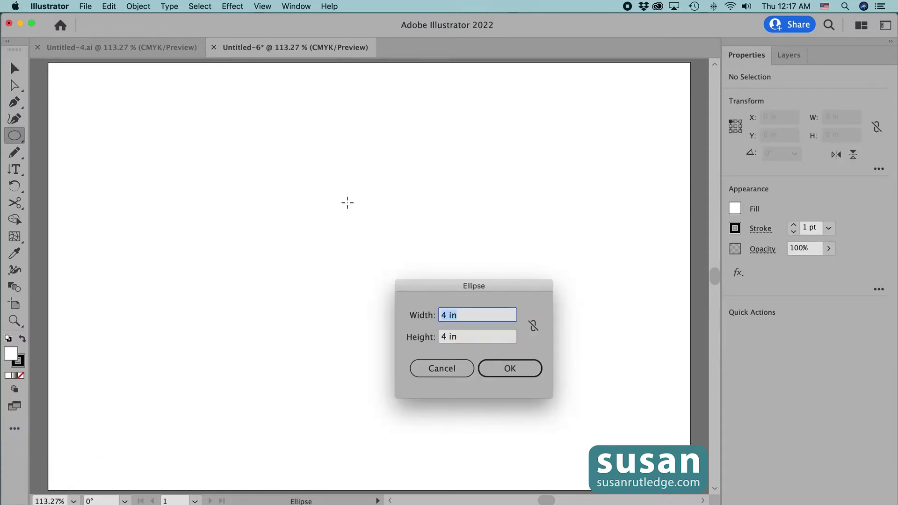
{"action": "type", "text": "1.5"}
{"action": "key", "text": "Tab"}
{"action": "type", "text": "1.5"}
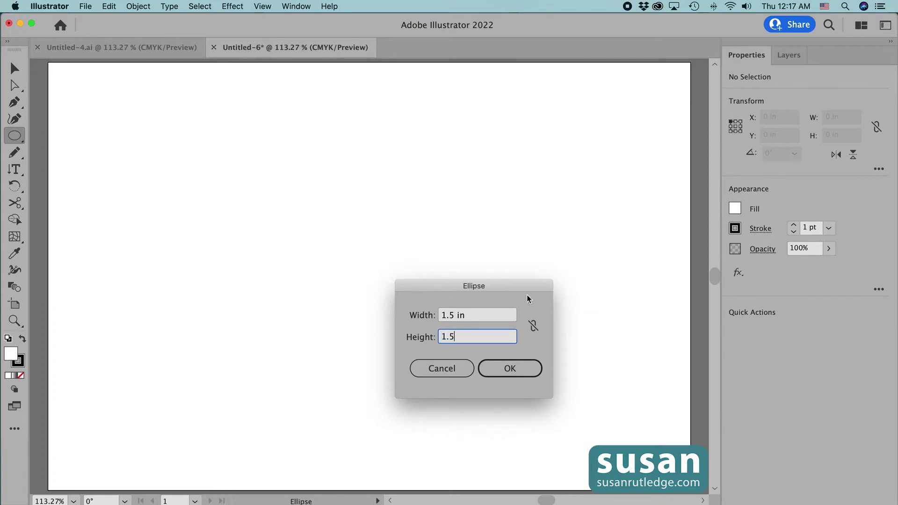
{"action": "left_click", "coordinate": [512, 368]}
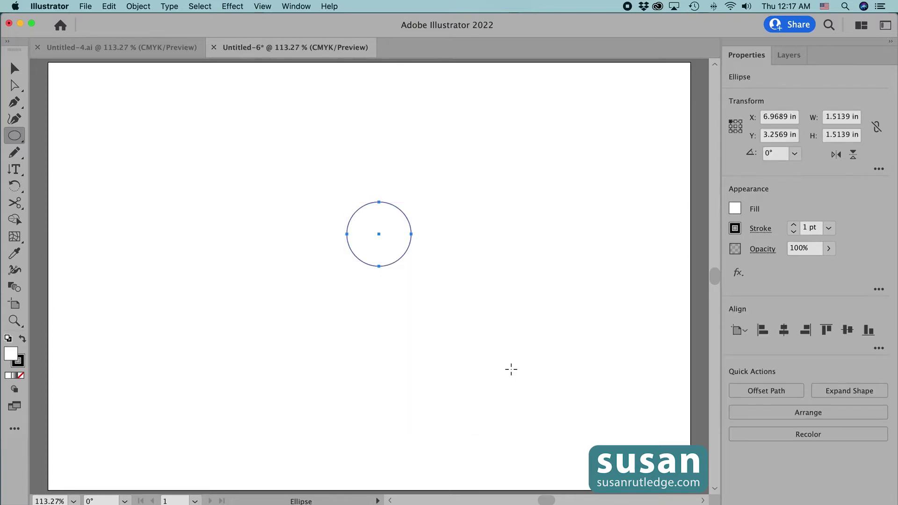
Create a second circle, 0.75 in wide and 0.75 in high, to the right of the large one.
{"action": "left_click", "coordinate": [488, 232]}
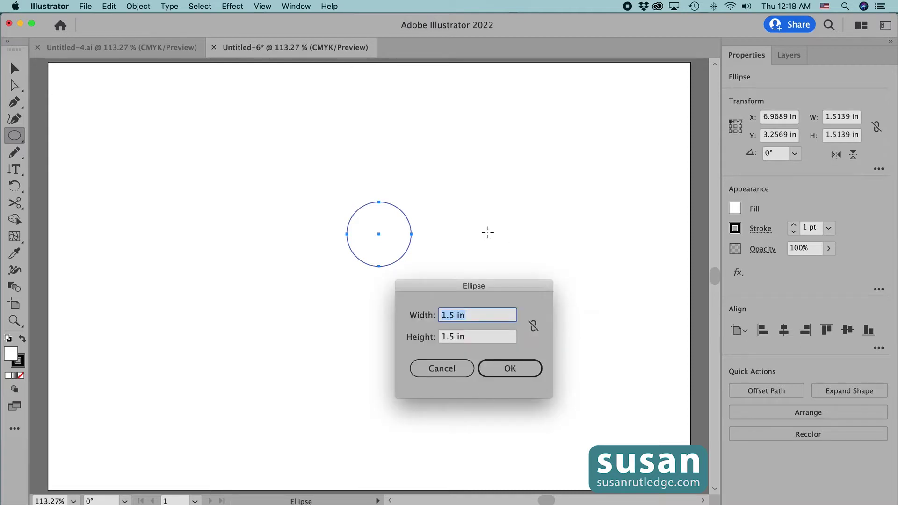
{"action": "type", "text": ".75"}
{"action": "key", "text": "Tab"}
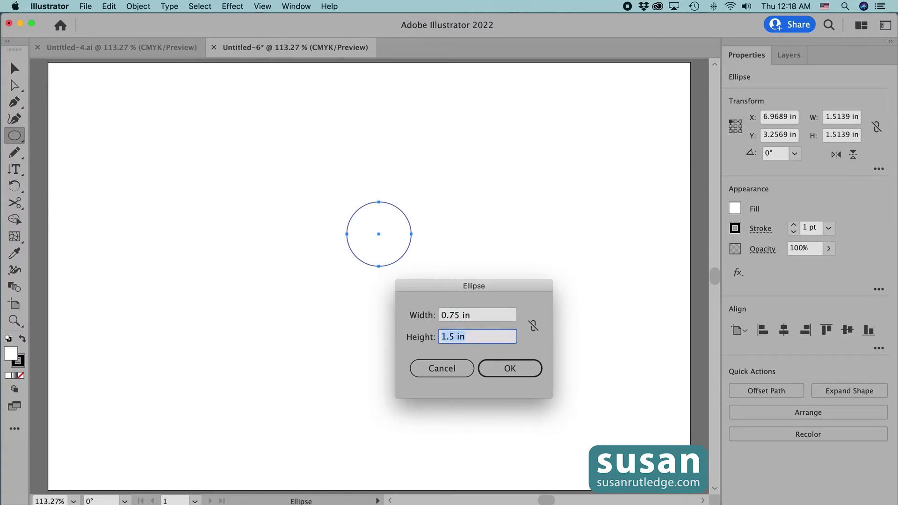
{"action": "type", "text": ".75"}
{"action": "left_click", "coordinate": [519, 368]}
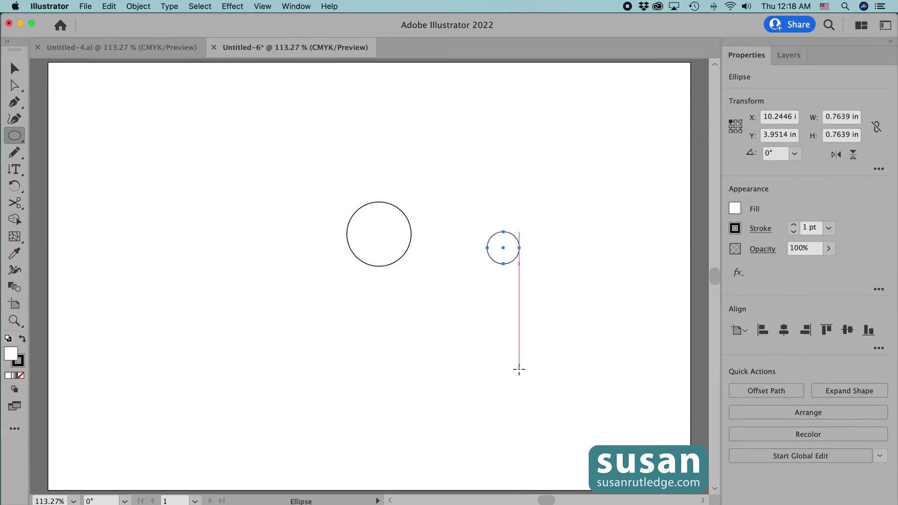
Fill the small circle with the green swatch C=85 M=10 Y=100 K=10.
{"action": "left_click", "coordinate": [735, 211]}
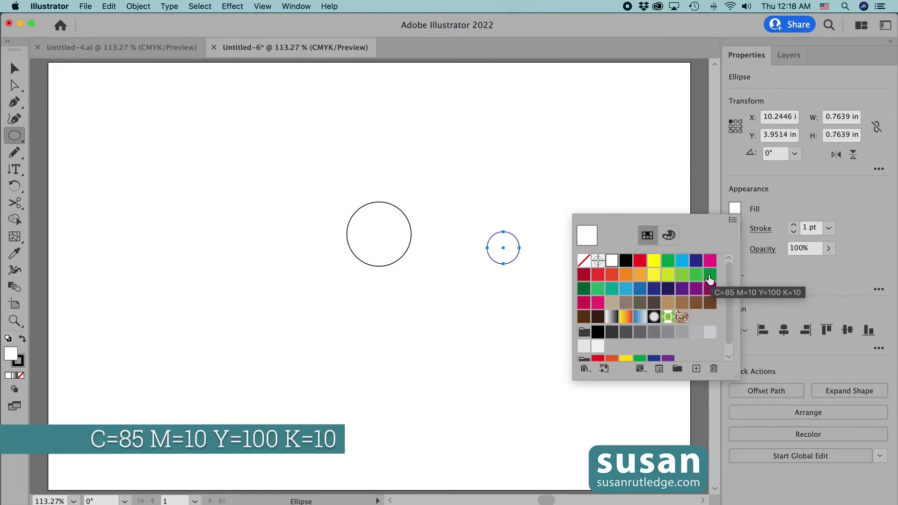
{"action": "left_click", "coordinate": [710, 276]}
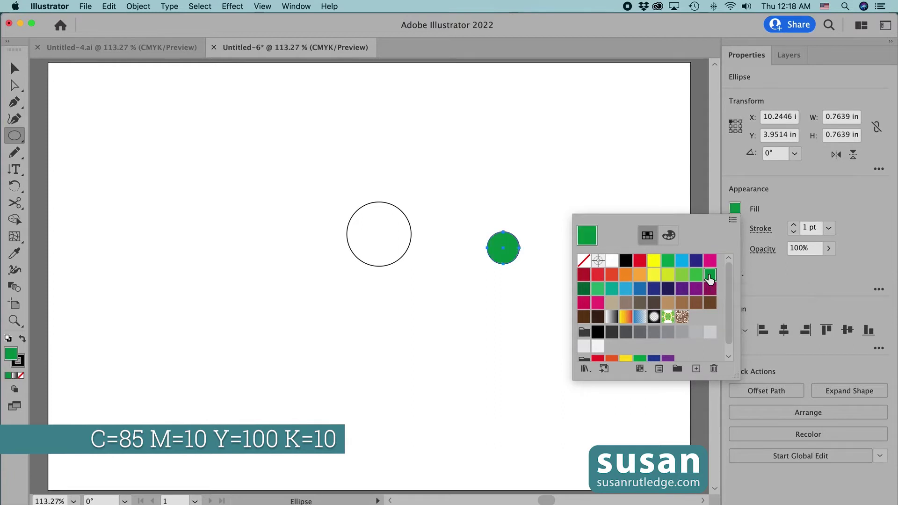
{"action": "left_click", "coordinate": [636, 193]}
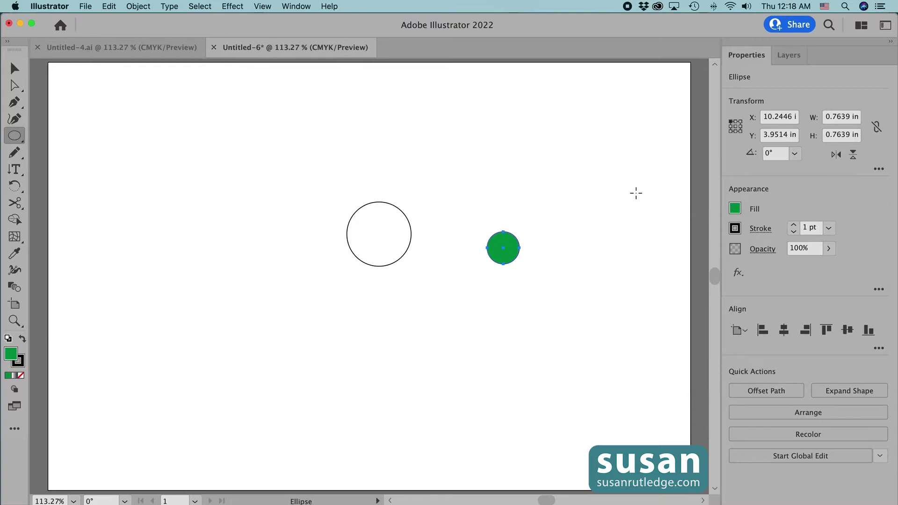
Fill the large circle with the dark red swatch C=15 M=100 Y=90 K=10.
{"action": "key", "text": "v"}
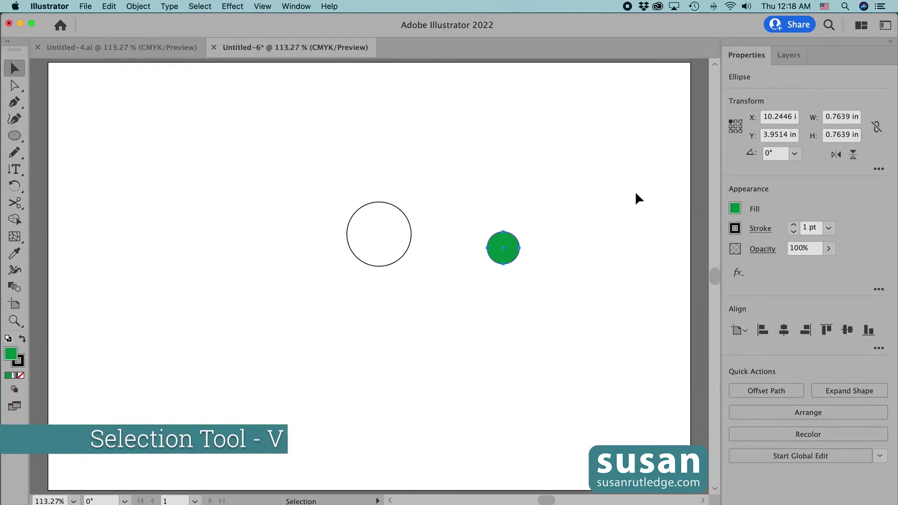
{"action": "left_click", "coordinate": [384, 202]}
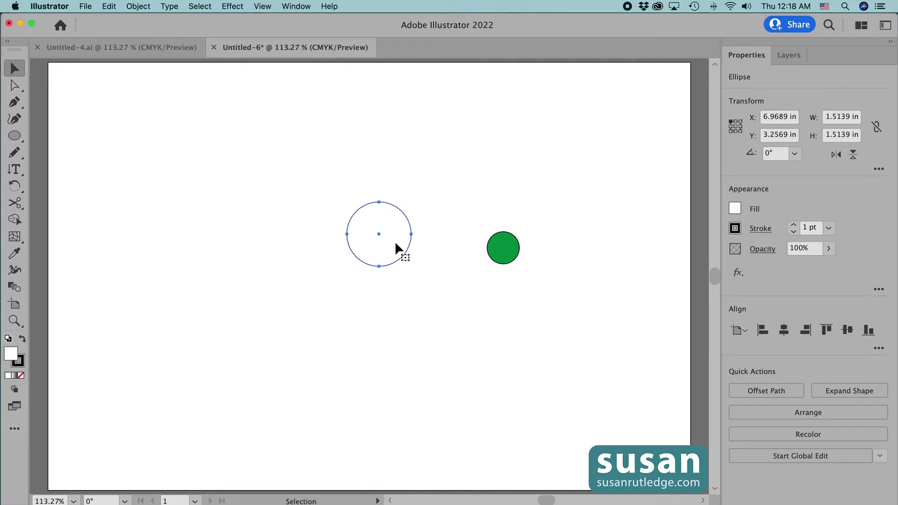
{"action": "left_click", "coordinate": [735, 209]}
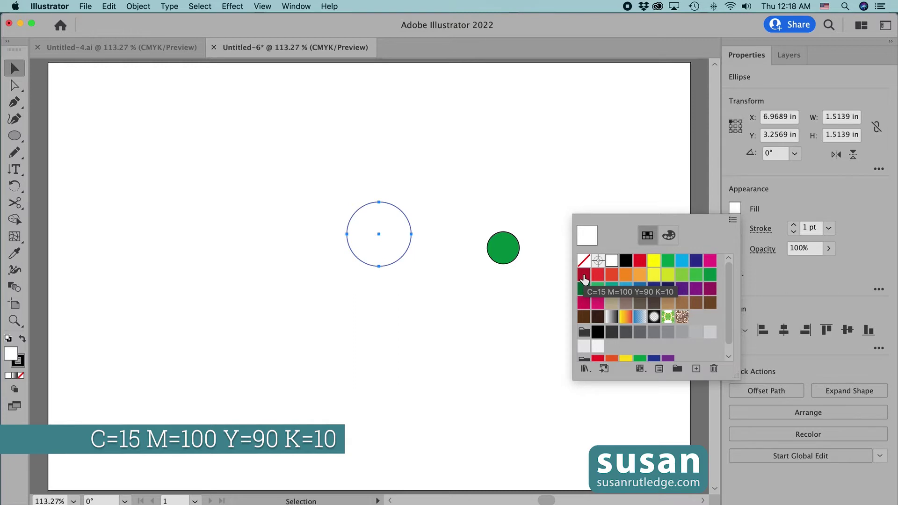
{"action": "left_click", "coordinate": [584, 280]}
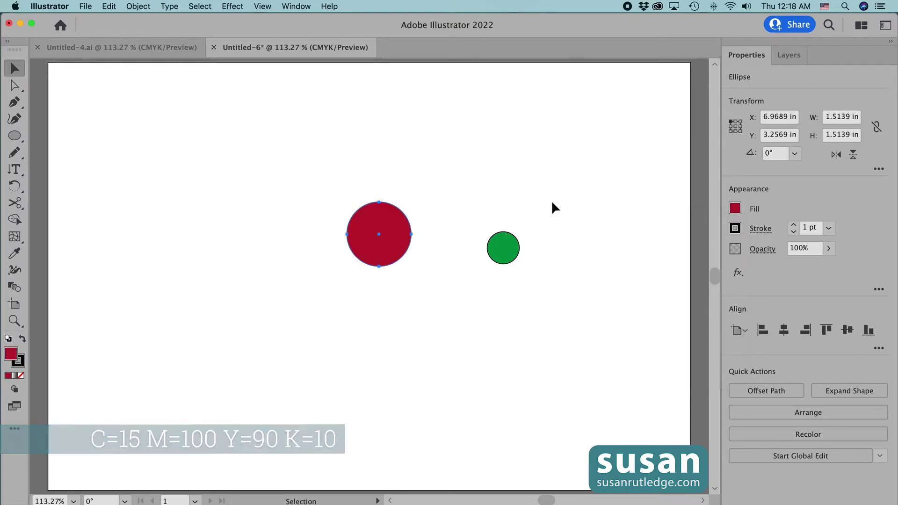
Move the green circle against the red circle's right edge and place a copy of it against the left edge.
{"action": "left_click_drag", "start_coordinate": [510, 259], "coordinate": [432, 247]}
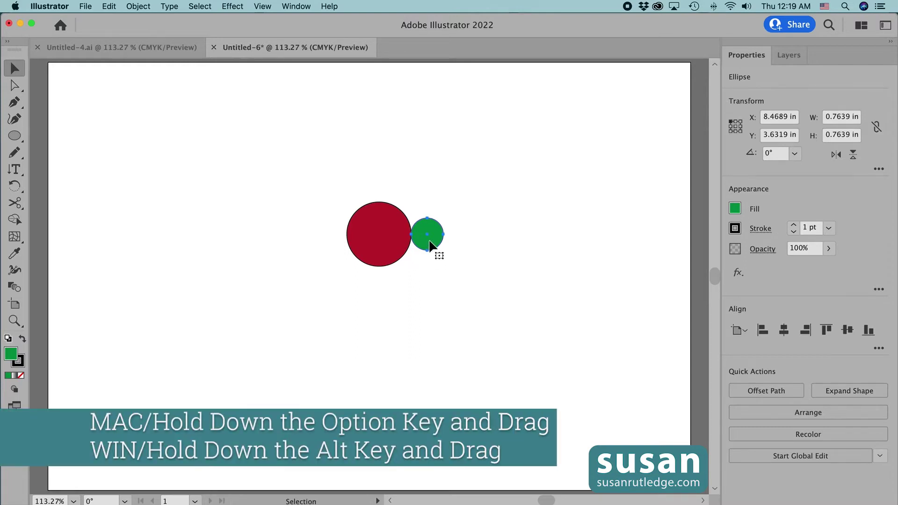
{"action": "left_click_drag", "start_coordinate": [430, 244], "coordinate": [333, 241]}
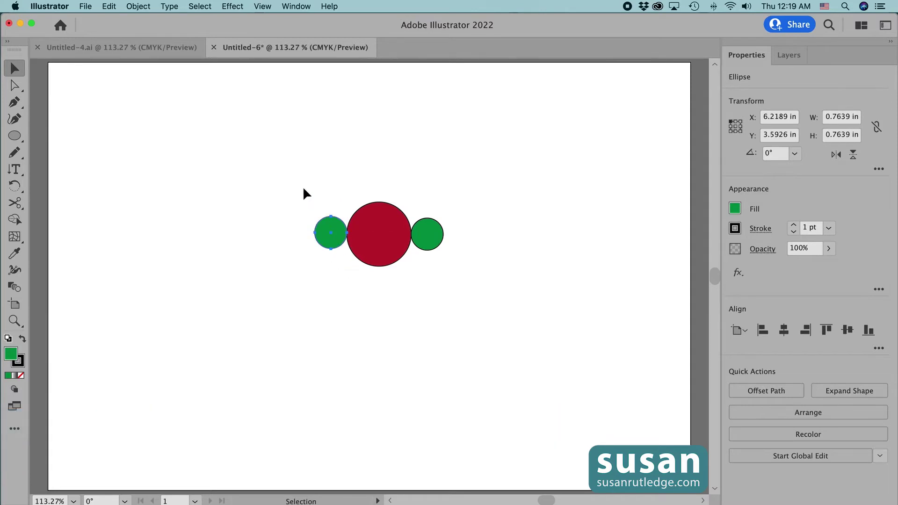
Align all three circles to each other by their vertical centers and deselect them.
{"action": "left_click_drag", "start_coordinate": [302, 182], "coordinate": [459, 277]}
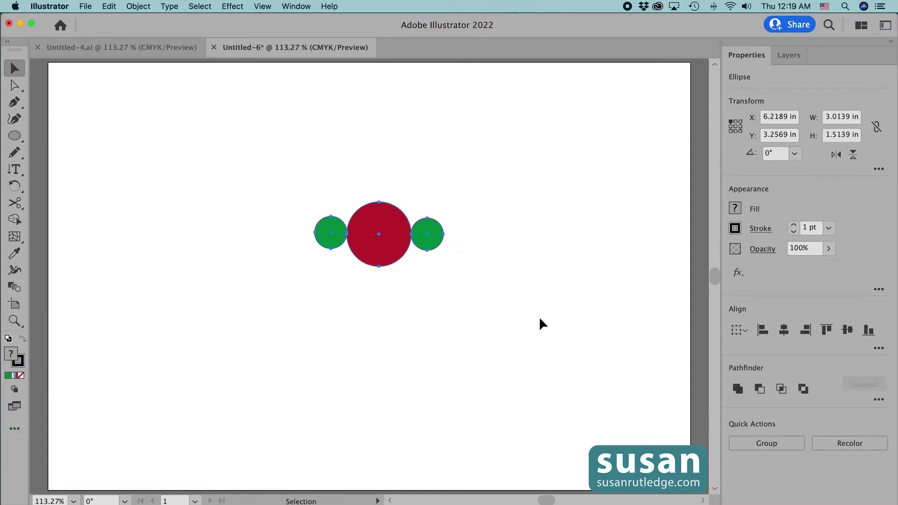
{"action": "left_click", "coordinate": [844, 336]}
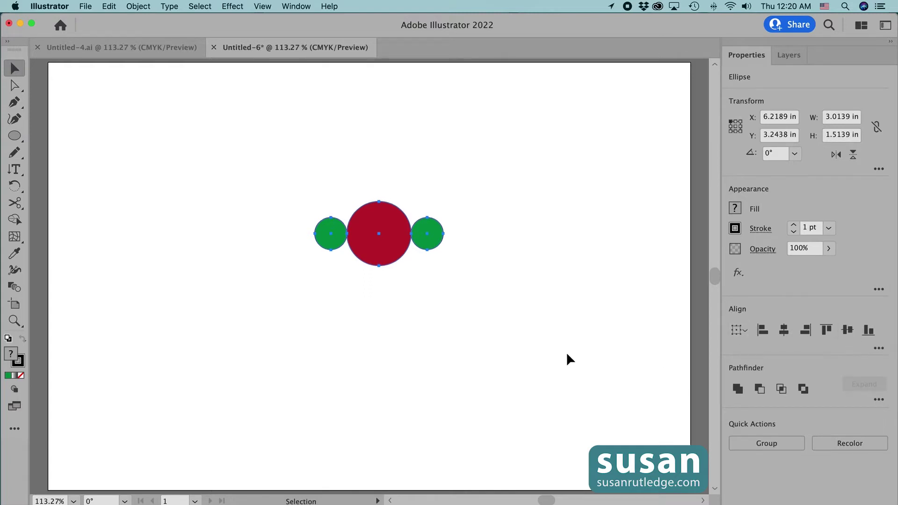
{"action": "left_click", "coordinate": [471, 266]}
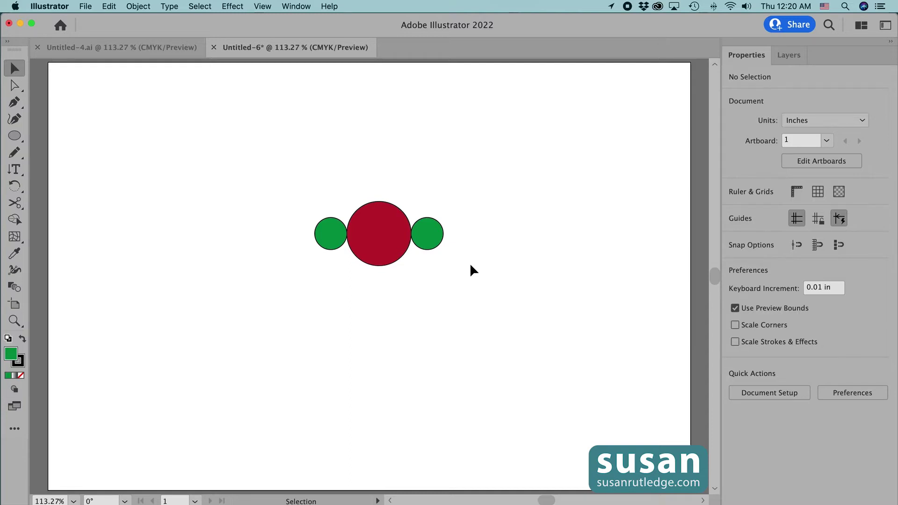
Expand the fill and stroke of all three circles.
{"action": "left_click_drag", "start_coordinate": [302, 194], "coordinate": [471, 272]}
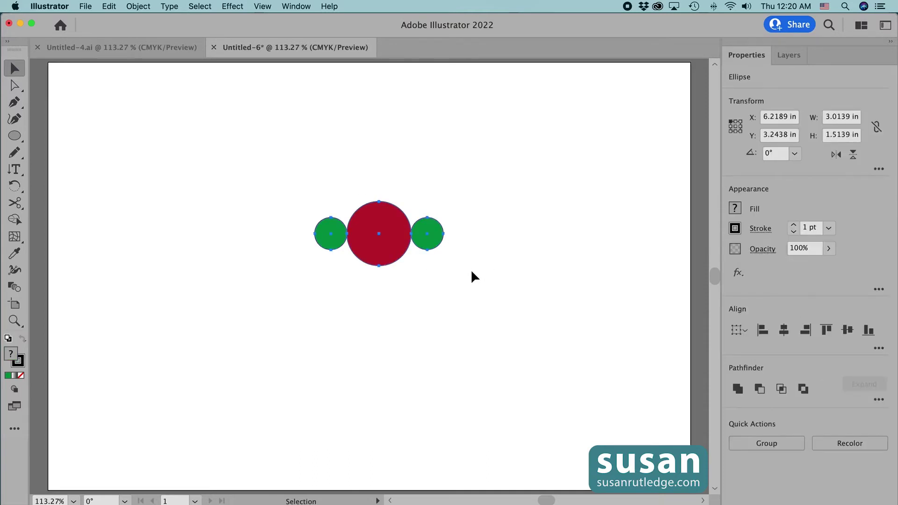
{"action": "left_click", "coordinate": [137, 6]}
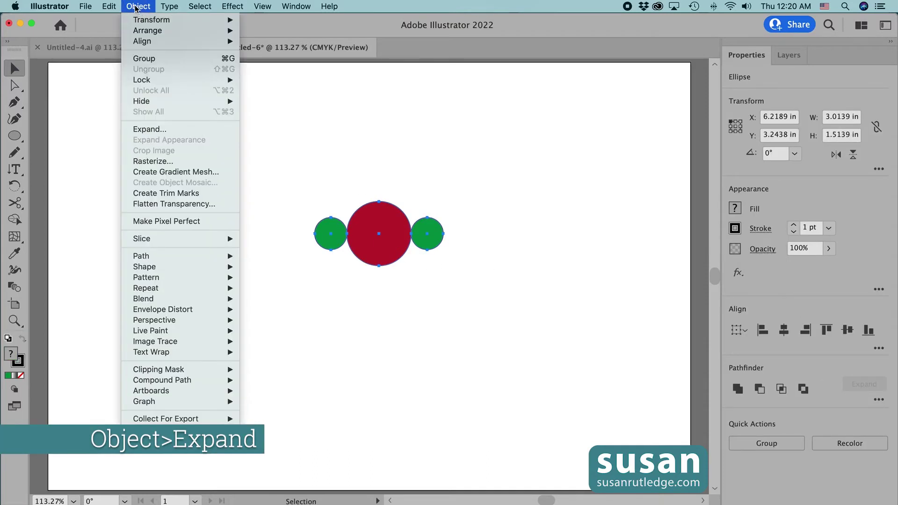
{"action": "left_click", "coordinate": [154, 130]}
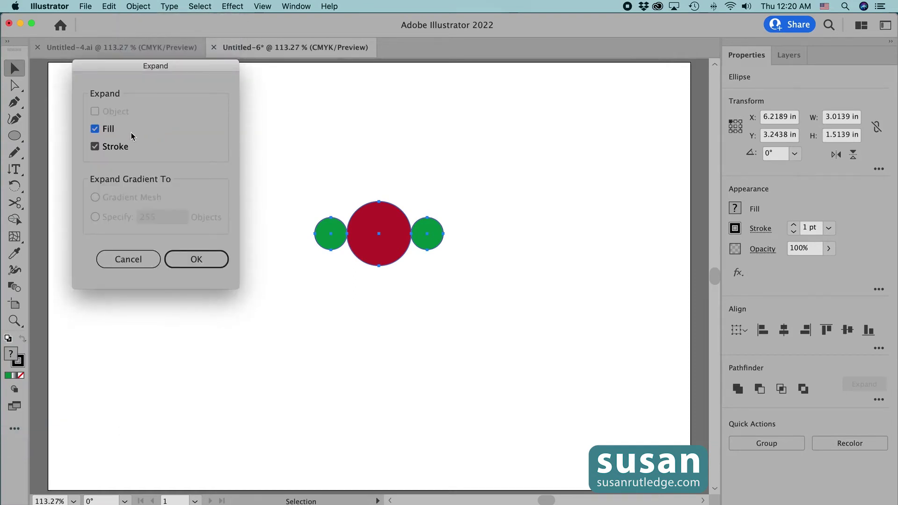
{"action": "left_click", "coordinate": [202, 261]}
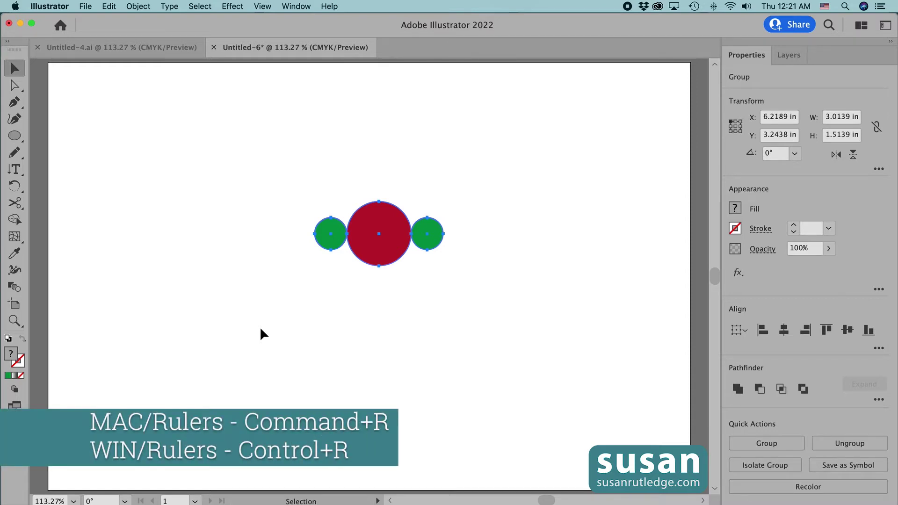
Show the rulers and place a vertical guide through the center of each green circle.
{"action": "key", "text": "super+r"}
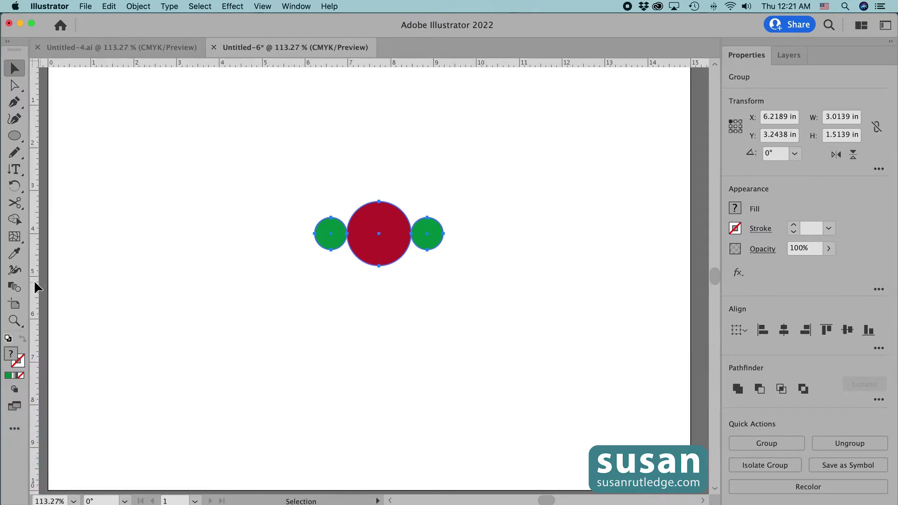
{"action": "left_click_drag", "start_coordinate": [33, 284], "coordinate": [427, 312]}
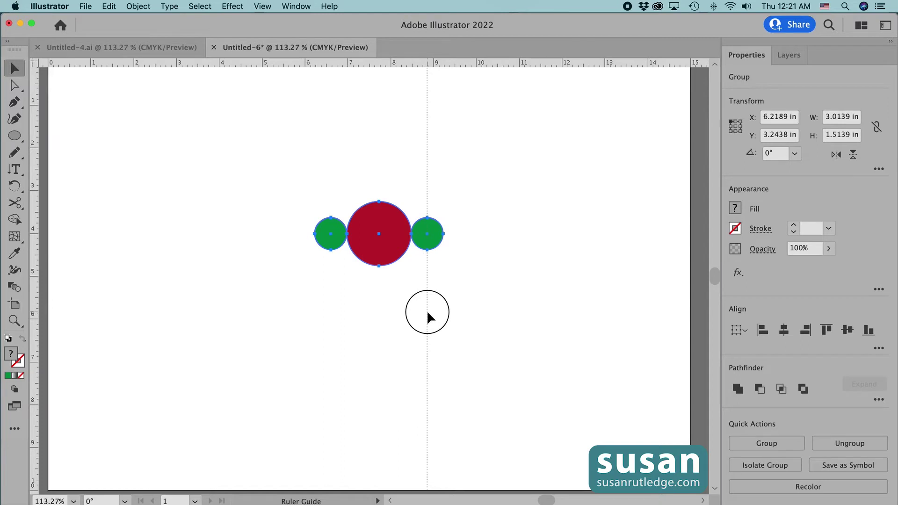
{"action": "left_click_drag", "start_coordinate": [427, 313], "coordinate": [427, 313]}
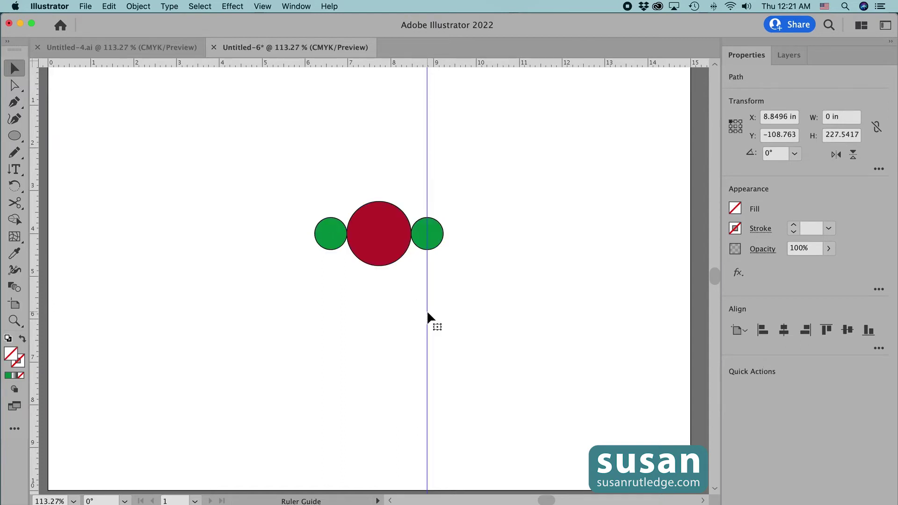
{"action": "left_click", "coordinate": [332, 245]}
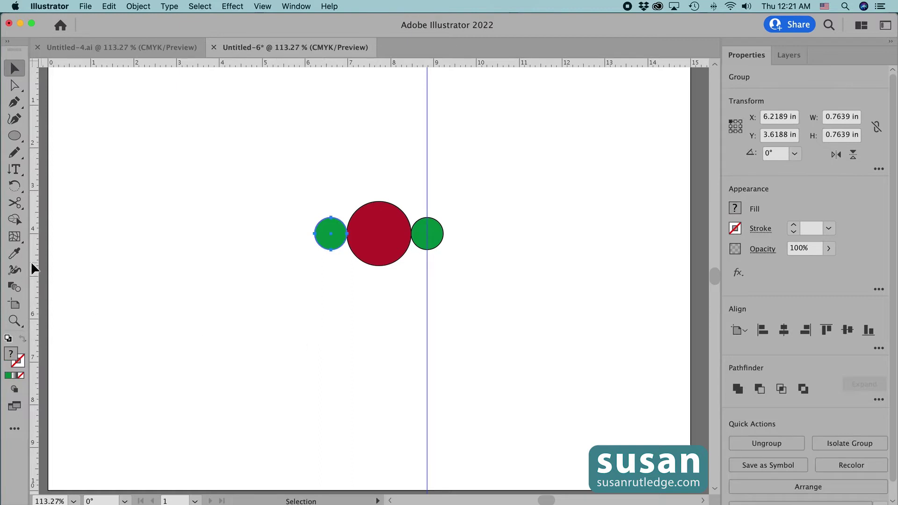
{"action": "left_click_drag", "start_coordinate": [33, 272], "coordinate": [89, 272]}
{"action": "left_click_drag", "start_coordinate": [312, 283], "coordinate": [332, 283]}
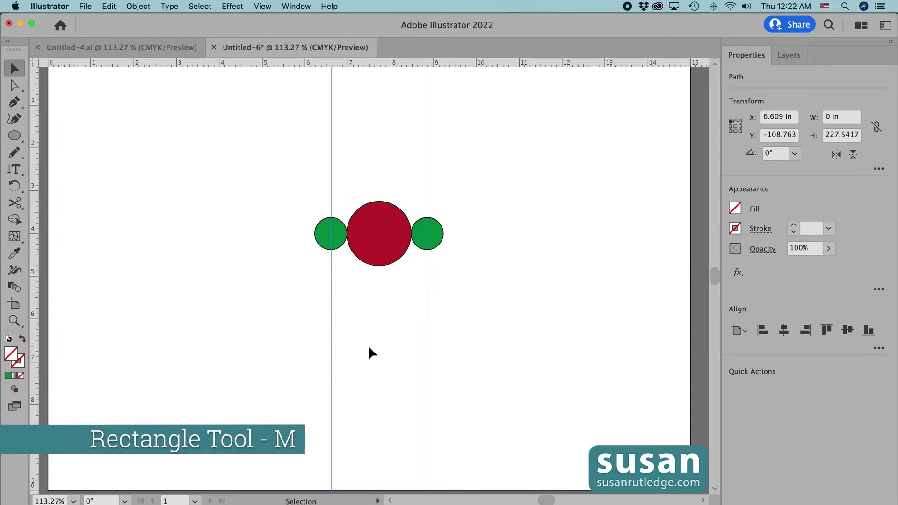
Draw a rectangle without fill or stroke, about 2.25 by 1.51 in, between the guides at the red circle's height and send it to the back.
{"action": "key", "text": "m"}
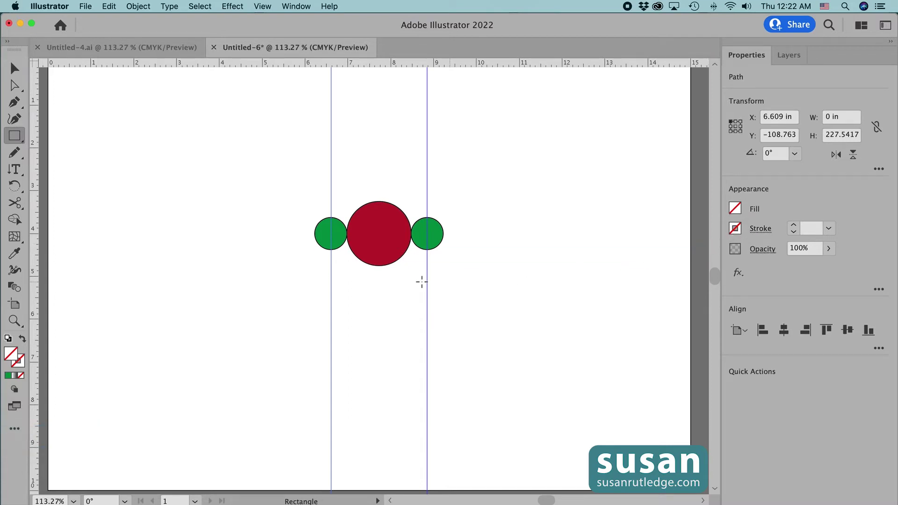
{"action": "left_click", "coordinate": [331, 201]}
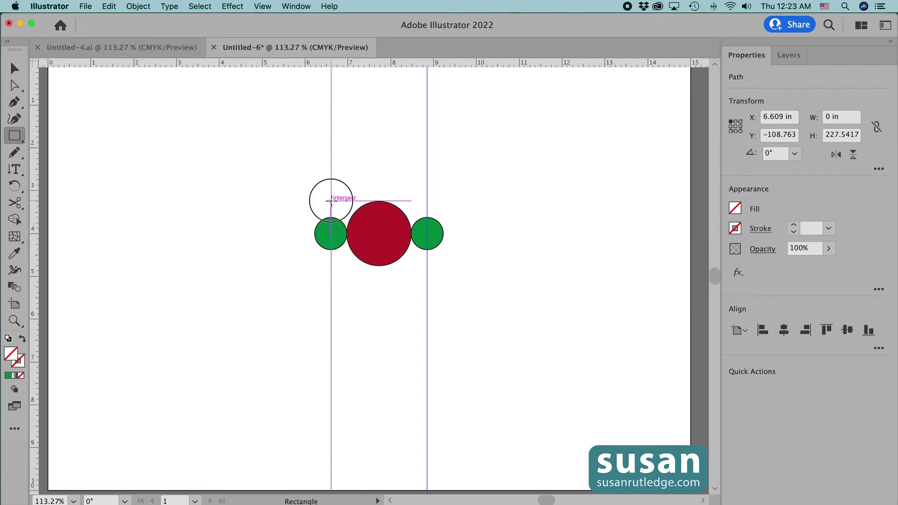
{"action": "left_click_drag", "start_coordinate": [331, 200], "coordinate": [427, 267]}
{"action": "scroll", "coordinate": [460, 287], "scroll_direction": "left", "scroll_amount": 1}
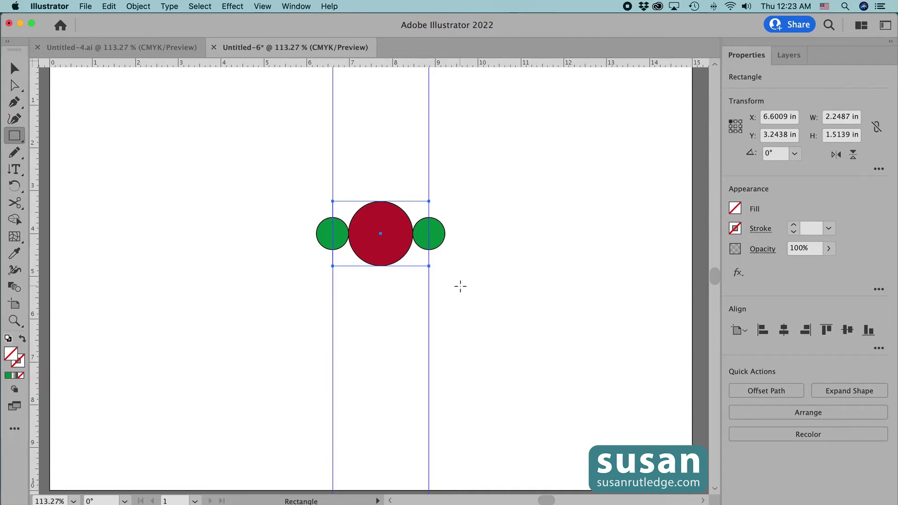
{"action": "key", "text": "shift+super+["}
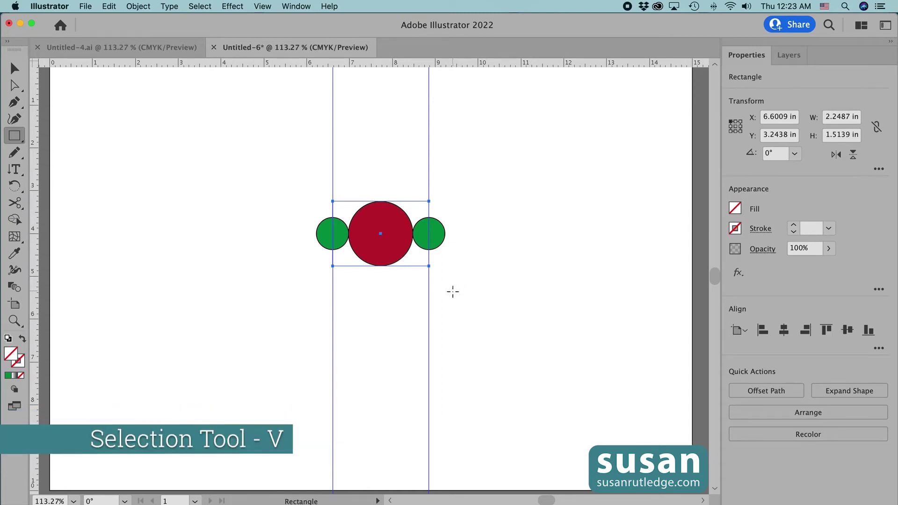
Delete both vertical guides and select all the remaining artwork, including the rectangle.
{"action": "key", "text": "v"}
{"action": "left_click_drag", "start_coordinate": [291, 148], "coordinate": [467, 155]}
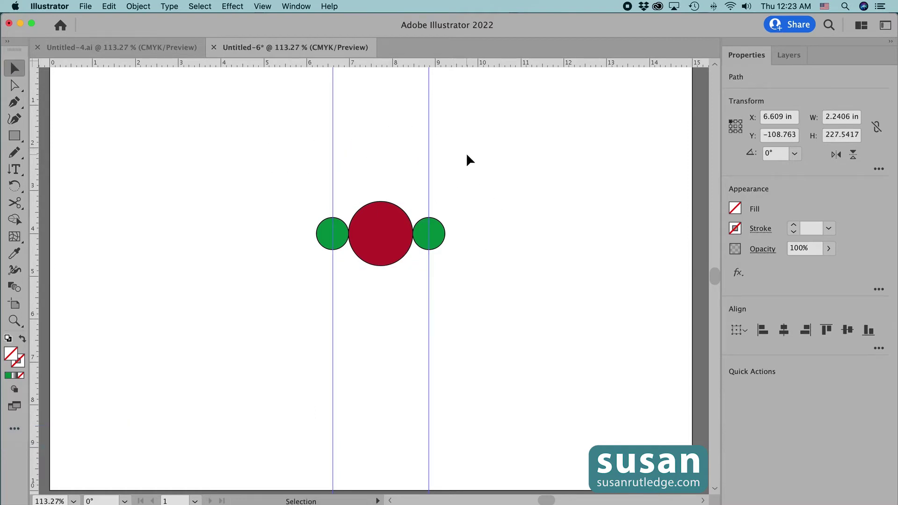
{"action": "key", "text": "Delete"}
{"action": "key", "text": "super+a"}
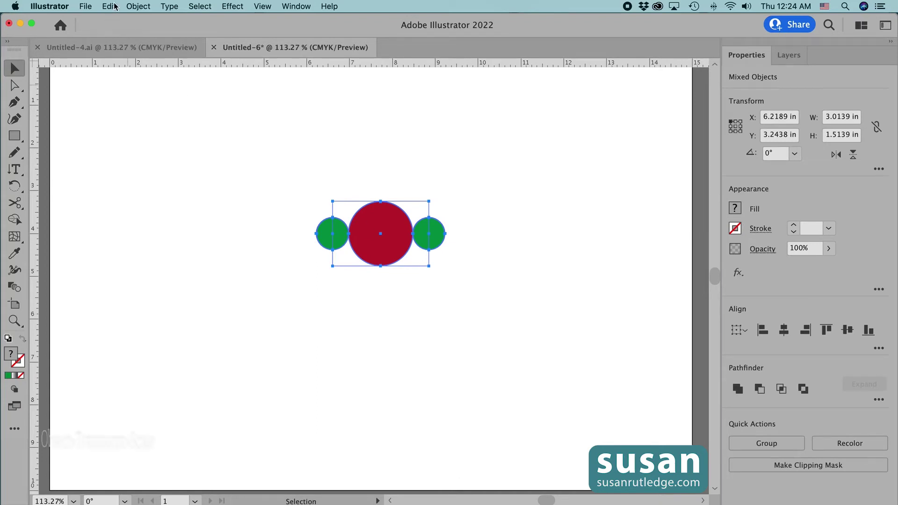
Scale the selected bead artwork and its bounding rectangle uniformly to 20%.
{"action": "left_click", "coordinate": [138, 6]}
{"action": "mouse_move", "coordinate": [155, 24]}
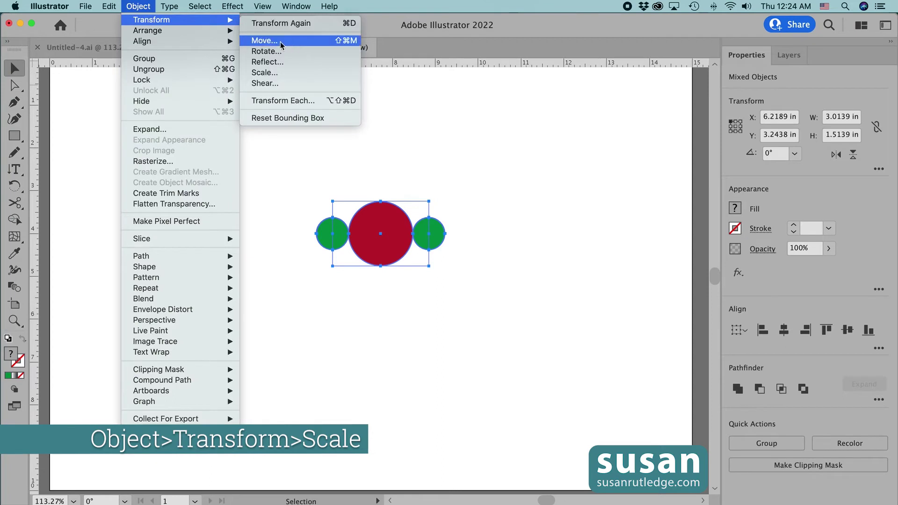
{"action": "left_click", "coordinate": [279, 72]}
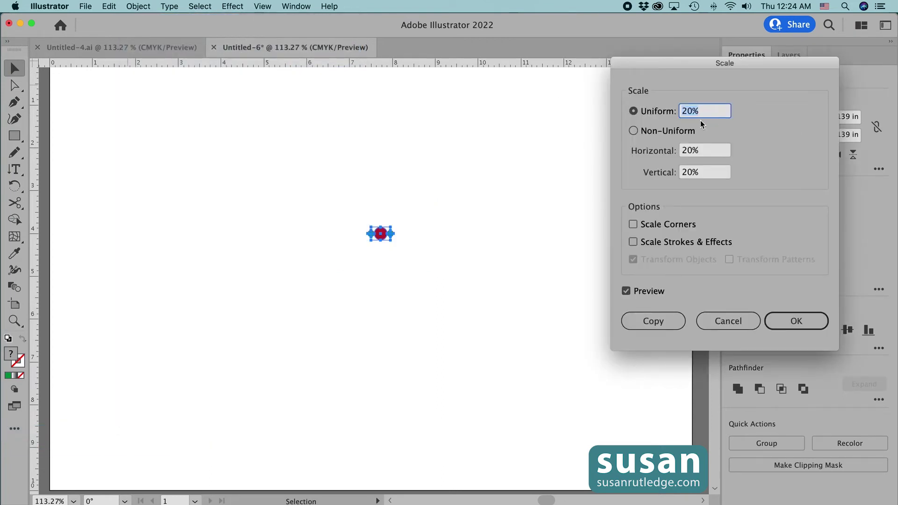
{"action": "left_click", "coordinate": [809, 321]}
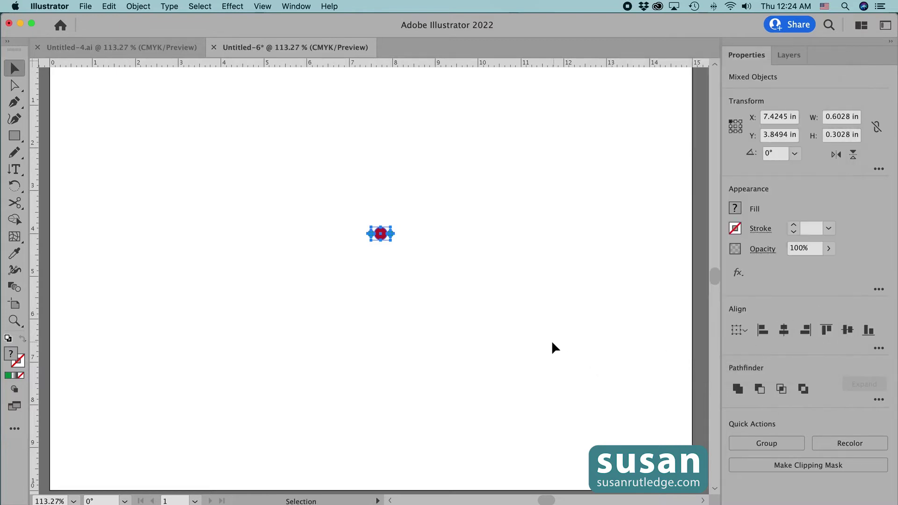
Show the Brushes panel and dock it beside the Layers panel.
{"action": "left_click", "coordinate": [296, 7]}
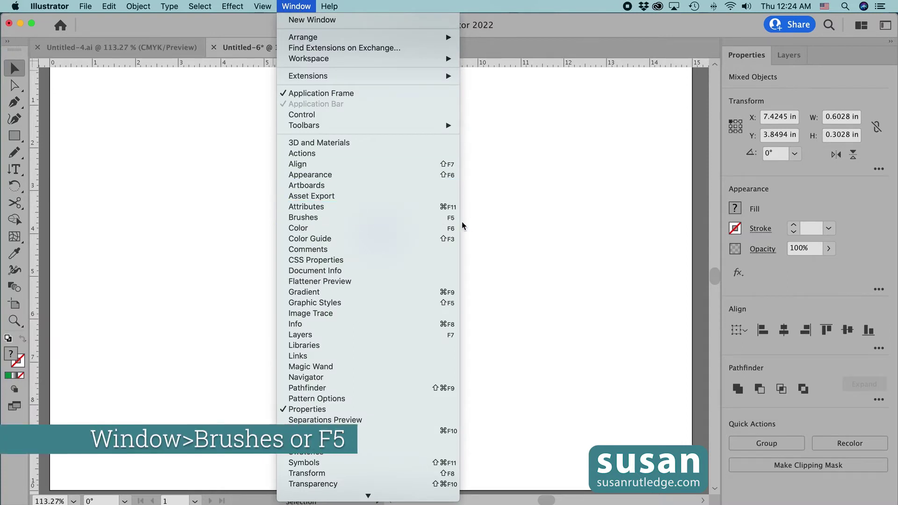
{"action": "left_click", "coordinate": [424, 223]}
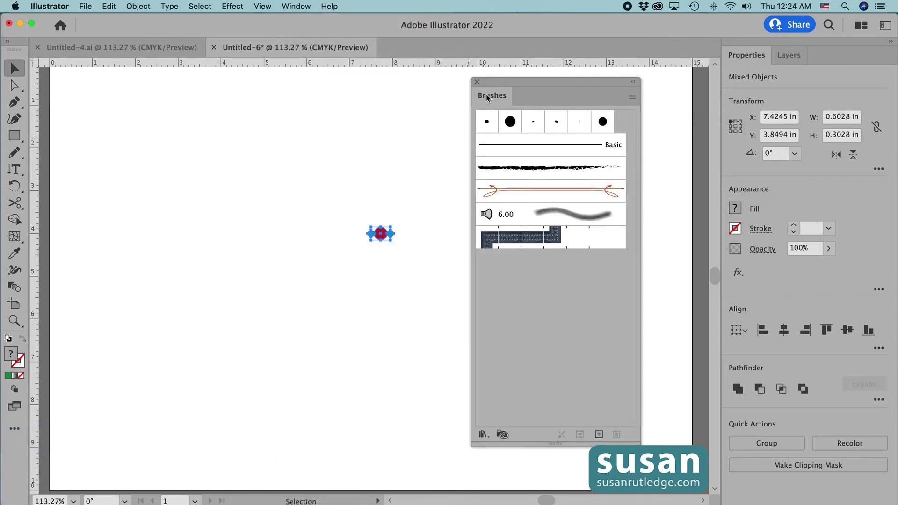
{"action": "mouse_move", "coordinate": [489, 98]}
{"action": "left_mouse_down"}
{"action": "mouse_move", "coordinate": [772, 127]}
{"action": "mouse_move", "coordinate": [814, 88]}
{"action": "mouse_move", "coordinate": [827, 60]}
{"action": "left_mouse_up"}
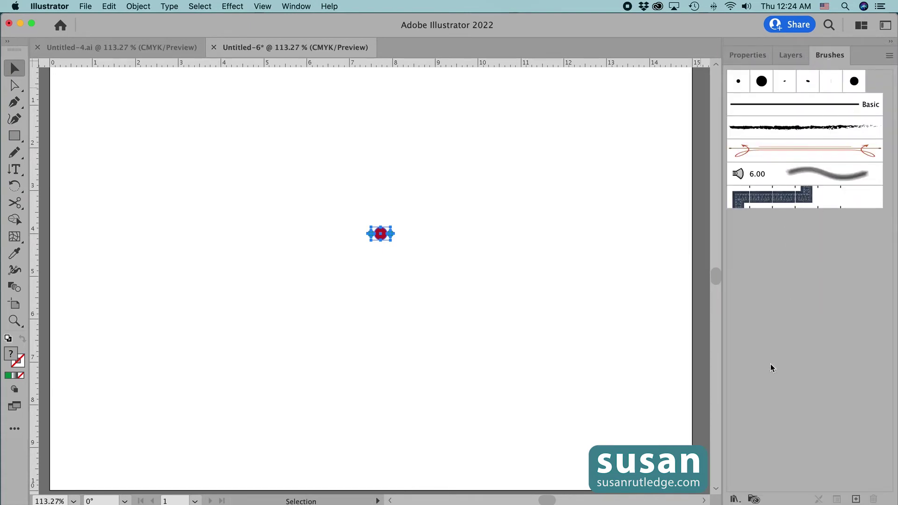
Start a new pattern brush from the selected bead artwork and name it "Red and Green Circles".
{"action": "left_click", "coordinate": [856, 499]}
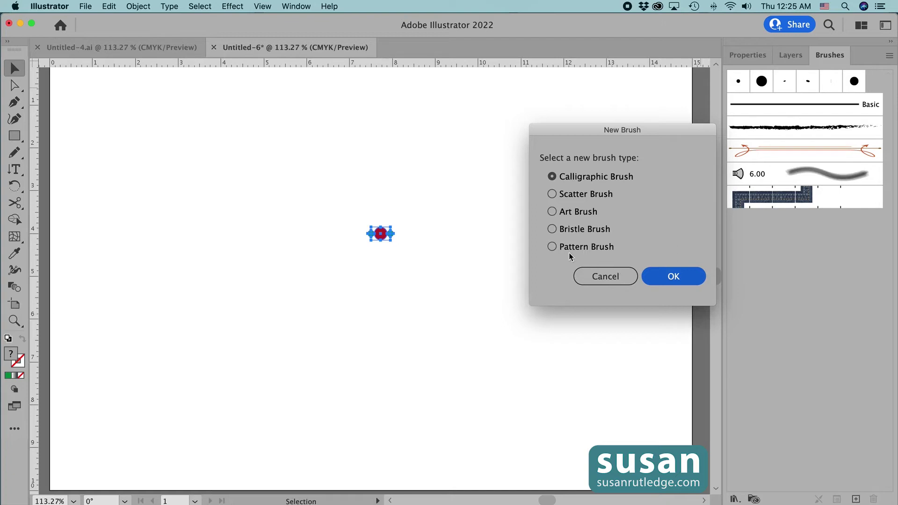
{"action": "left_click", "coordinate": [553, 247]}
{"action": "left_click", "coordinate": [662, 277]}
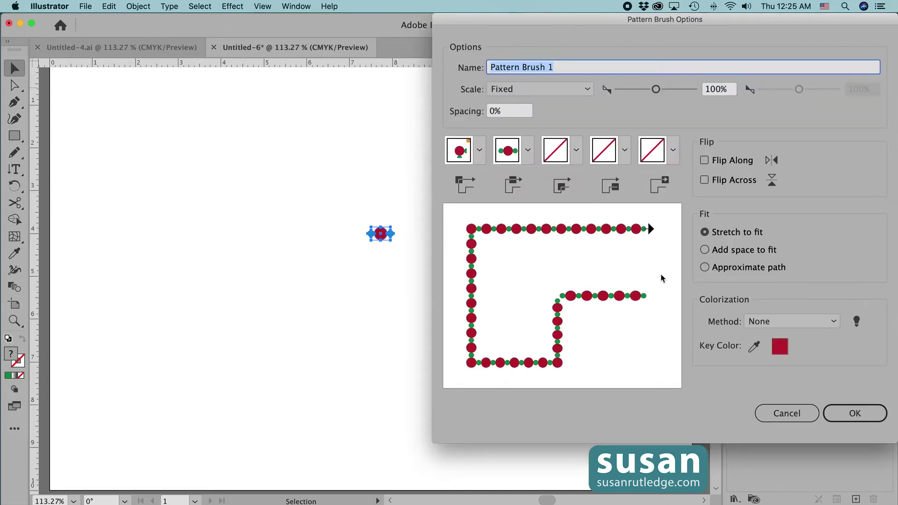
{"action": "type", "text": "Red and Gre"}
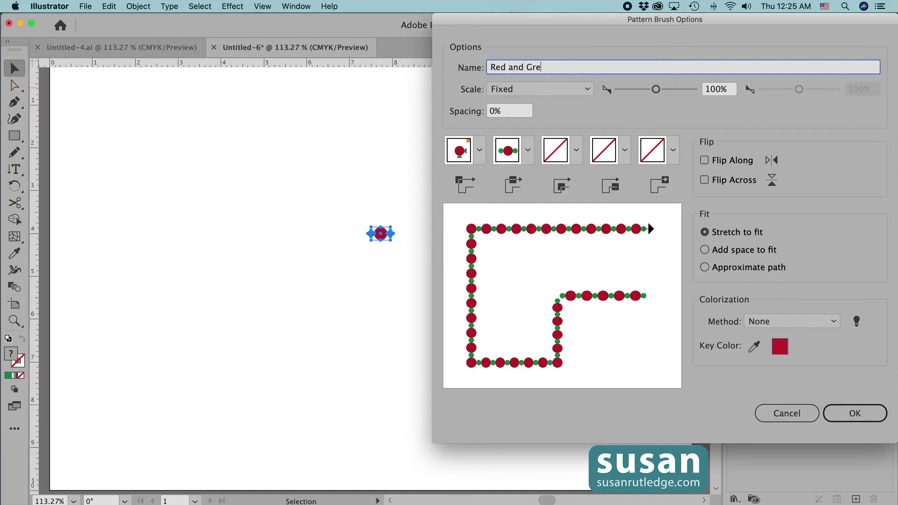
{"action": "type", "text": "en Circles"}
Try the Auto-Centered and Auto-Between outer corner tiles for the brush and return to Auto-Sliced.
{"action": "left_click", "coordinate": [480, 151]}
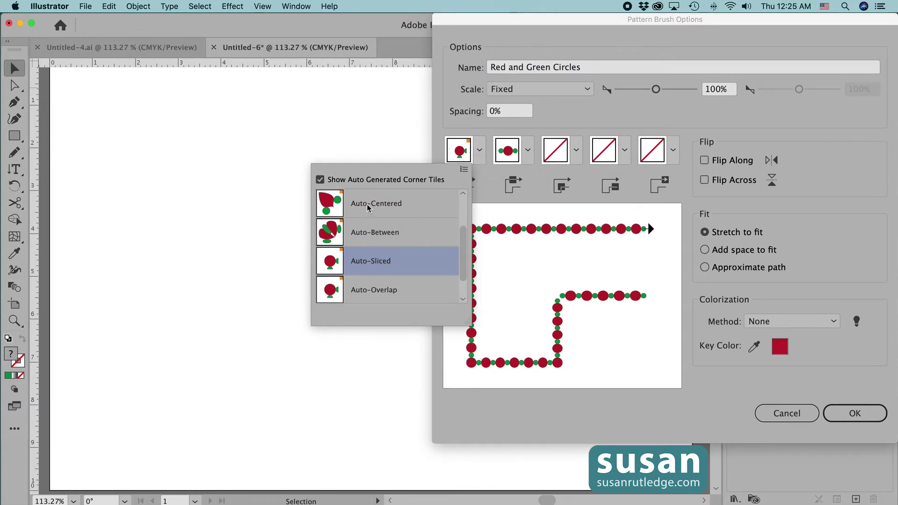
{"action": "left_click", "coordinate": [384, 205]}
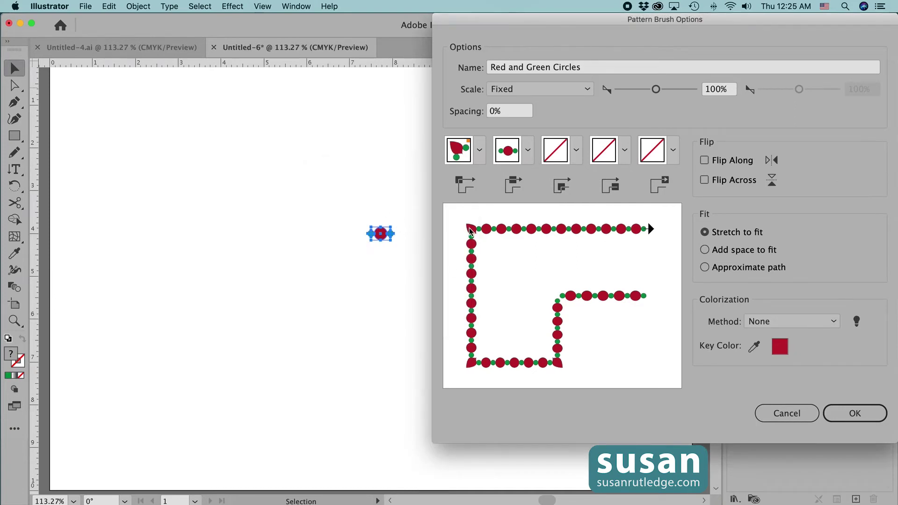
{"action": "left_click", "coordinate": [480, 151]}
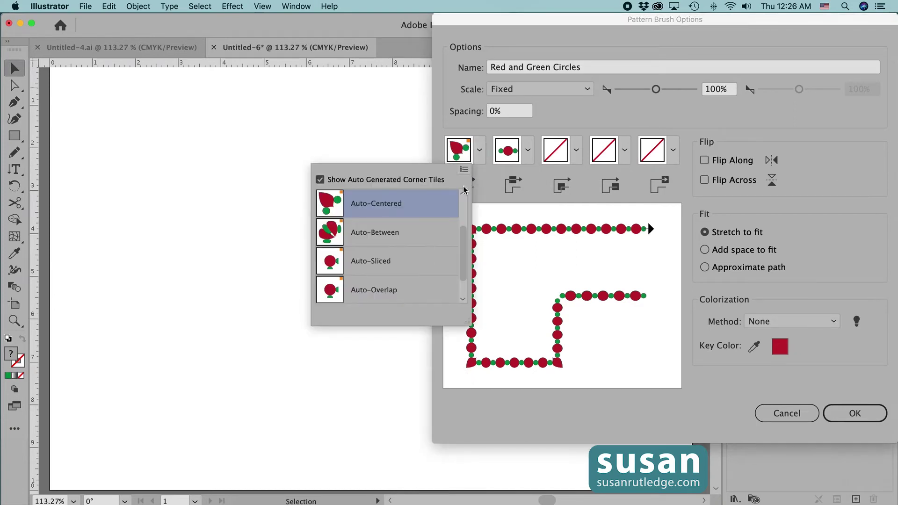
{"action": "left_click", "coordinate": [415, 232]}
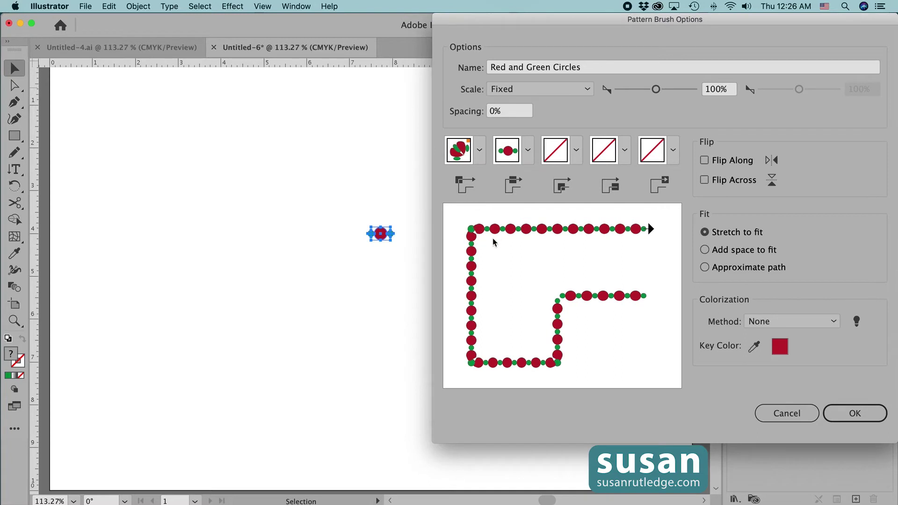
{"action": "left_click", "coordinate": [480, 150]}
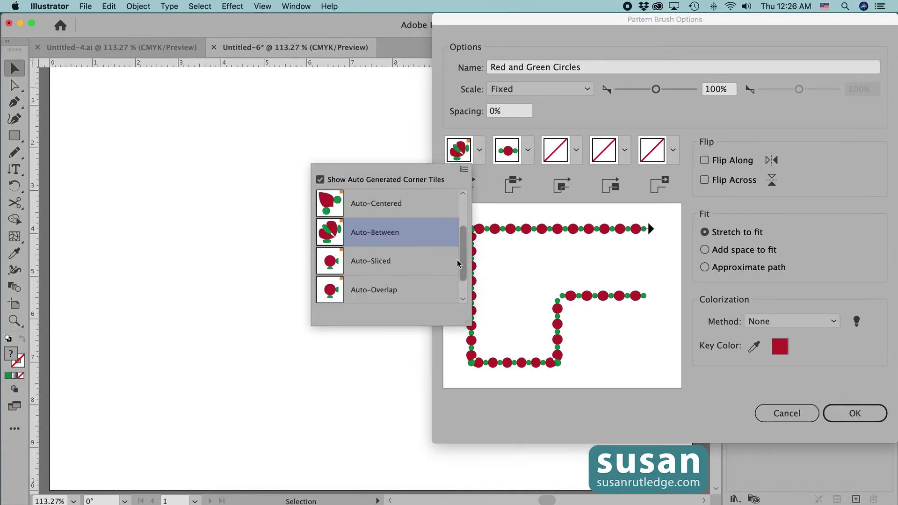
{"action": "left_click", "coordinate": [378, 265]}
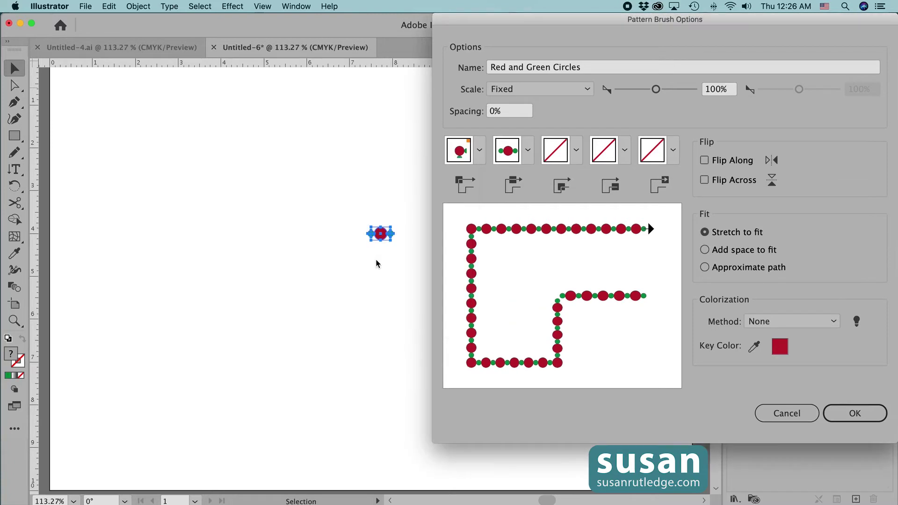
Set the inner corner tile to Auto-Sliced, save the pattern brush, and move the bead artwork to the artboard's upper-left corner.
{"action": "left_click", "coordinate": [578, 151]}
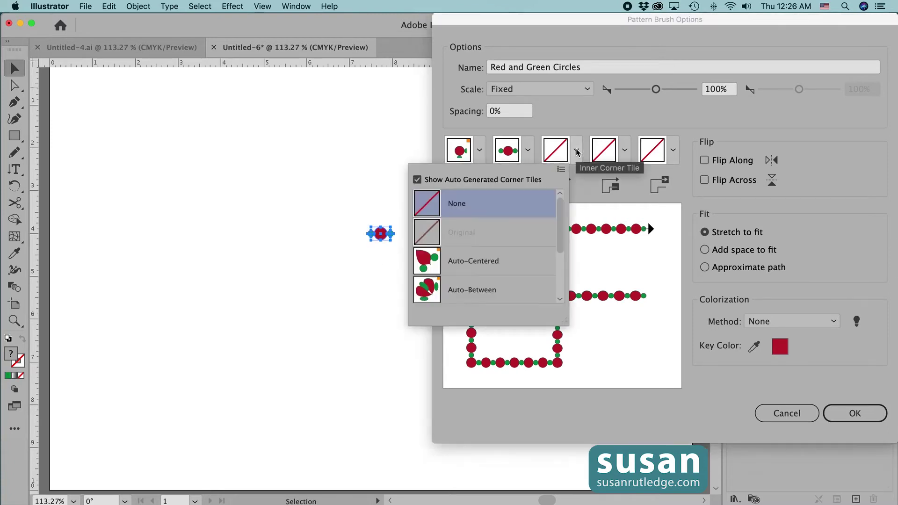
{"action": "left_click_drag", "start_coordinate": [560, 231], "coordinate": [561, 259]}
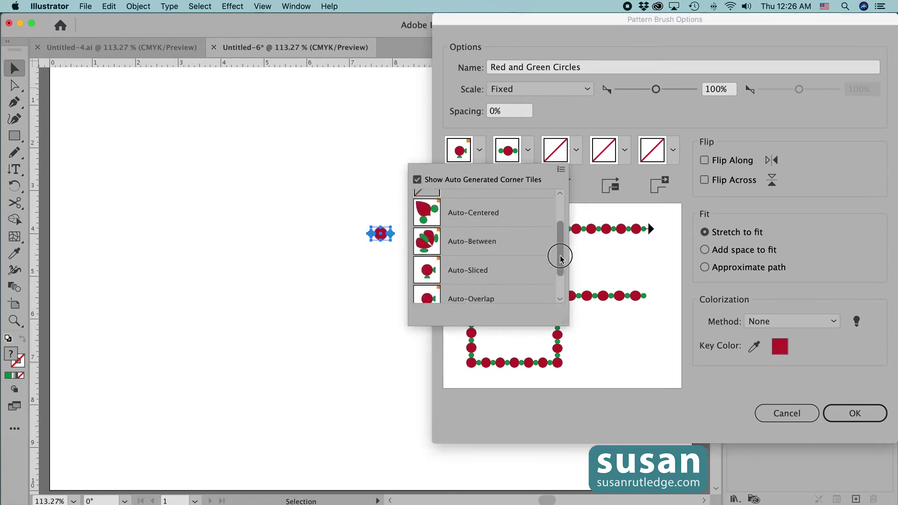
{"action": "left_click", "coordinate": [461, 267]}
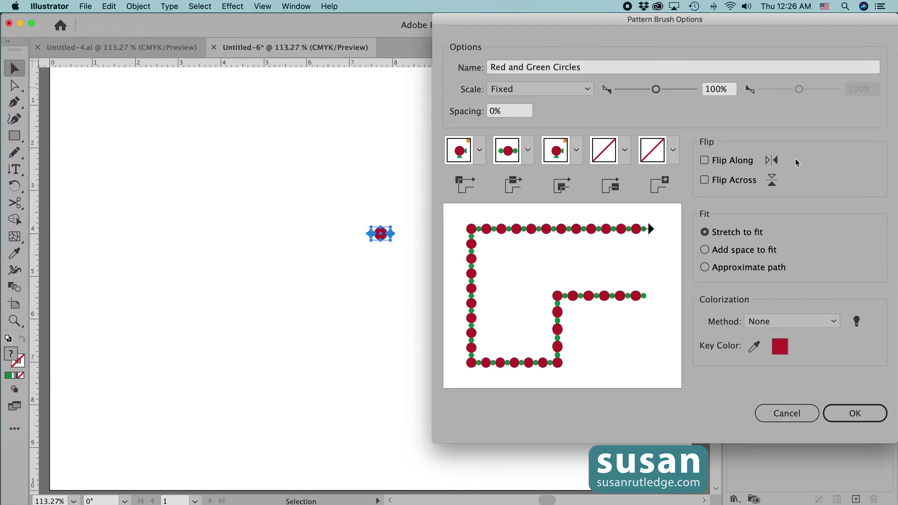
{"action": "left_click", "coordinate": [852, 415]}
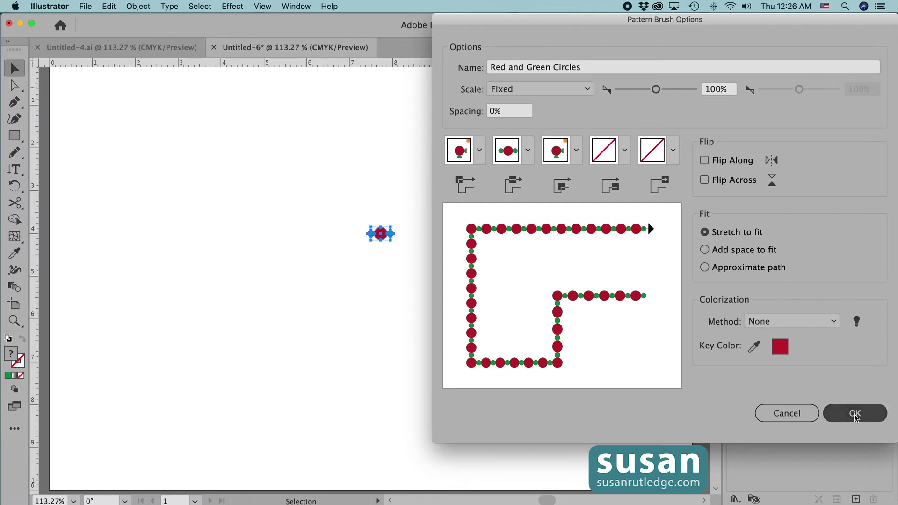
{"action": "left_click_drag", "start_coordinate": [380, 234], "coordinate": [78, 97]}
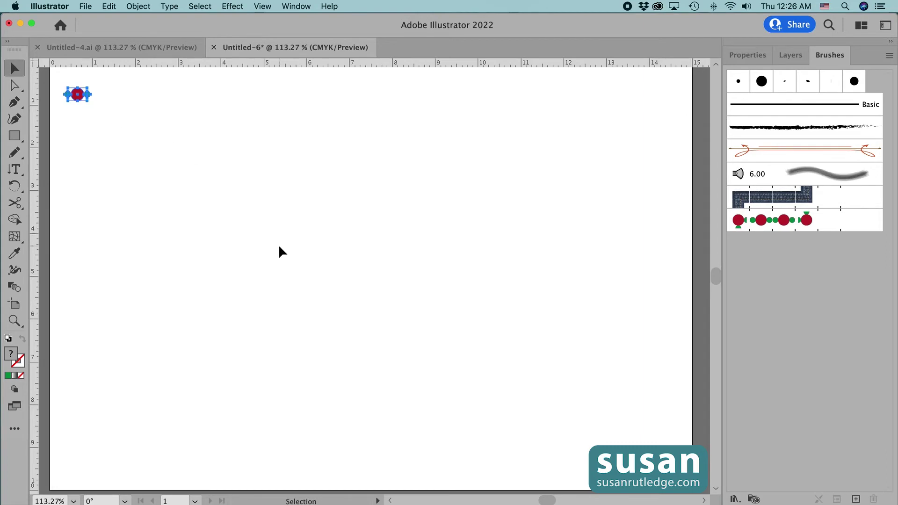
Test the Red and Green Circles brush on a rectangle about 10.5 by 6 in, and delete the rectangle.
{"action": "key", "text": "m"}
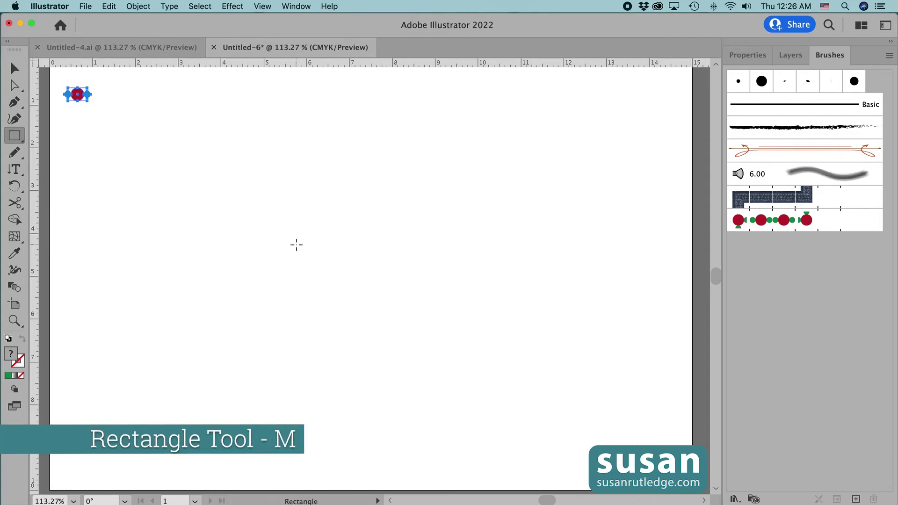
{"action": "mouse_move", "coordinate": [147, 138]}
{"action": "left_mouse_down"}
{"action": "mouse_move", "coordinate": [538, 374]}
{"action": "mouse_move", "coordinate": [601, 395]}
{"action": "left_mouse_up"}
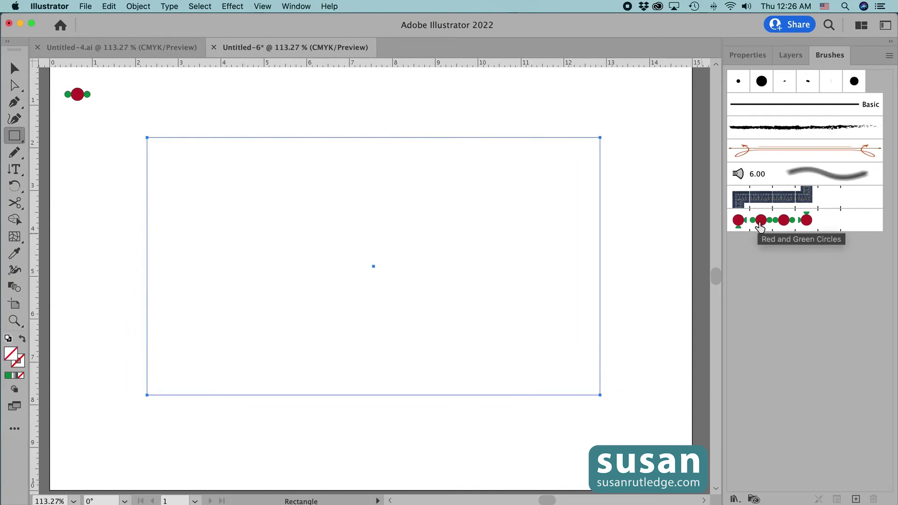
{"action": "left_click", "coordinate": [761, 228]}
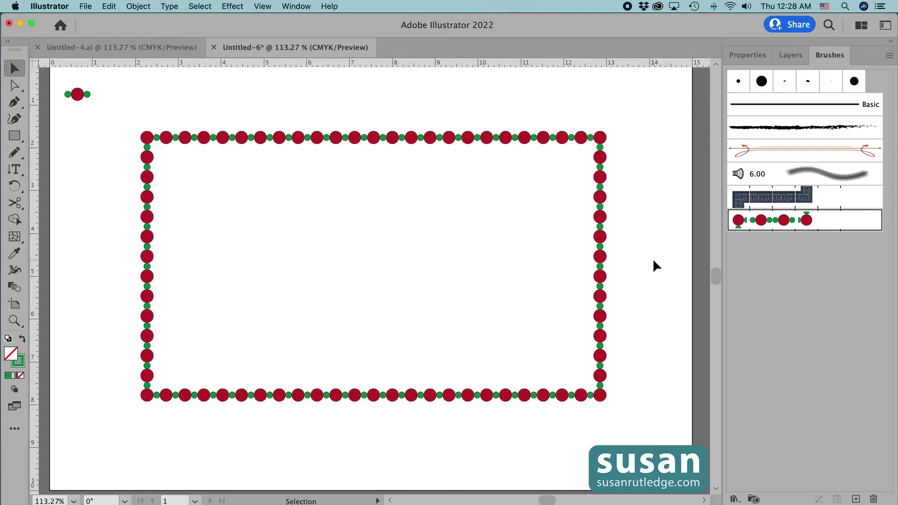
{"action": "left_click", "coordinate": [445, 136]}
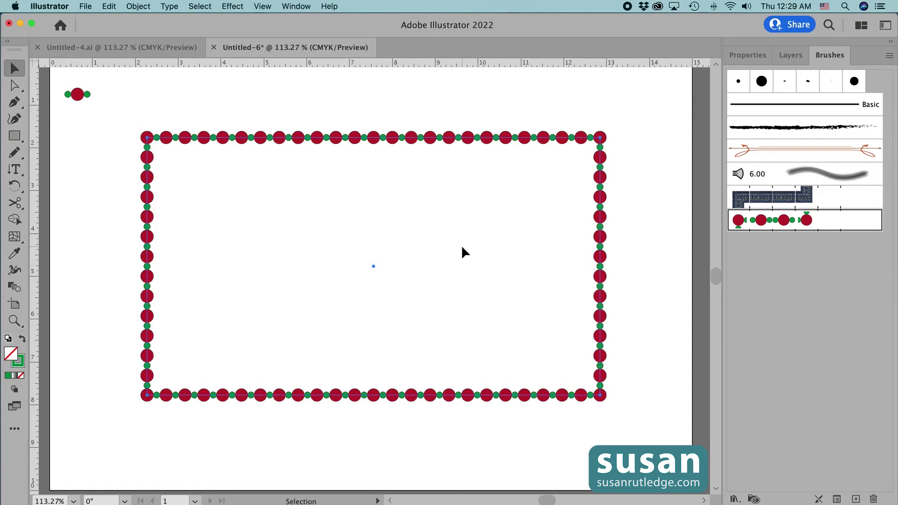
{"action": "key", "text": "Delete"}
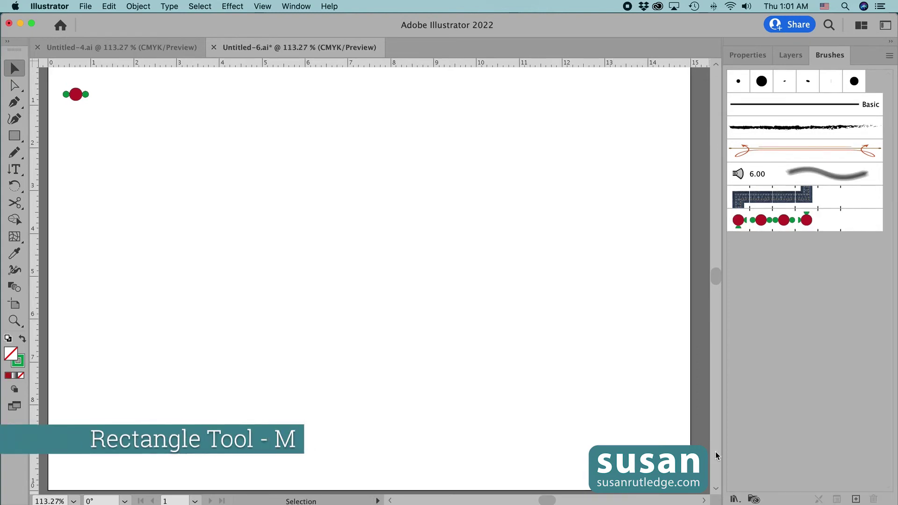
Create a rectangle 2 in wide and 0.2 in high in the middle of the artboard.
{"action": "key", "text": "m"}
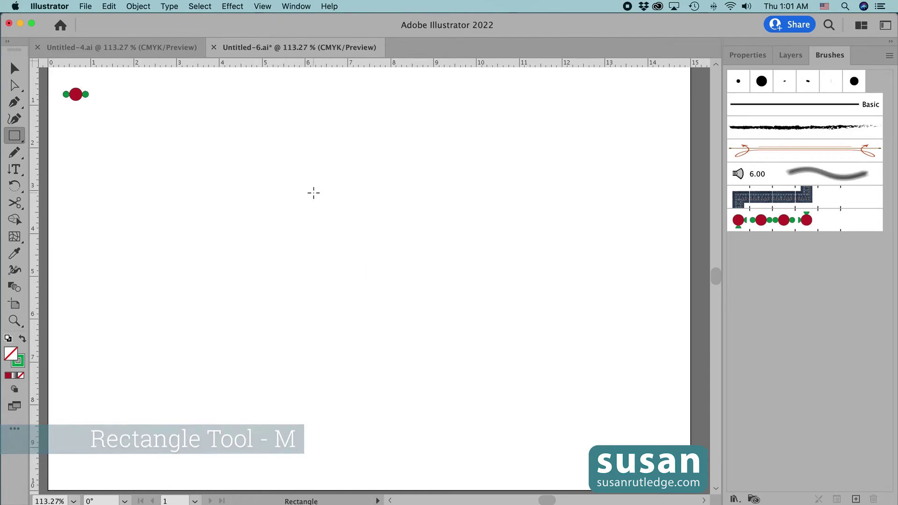
{"action": "left_click", "coordinate": [314, 193]}
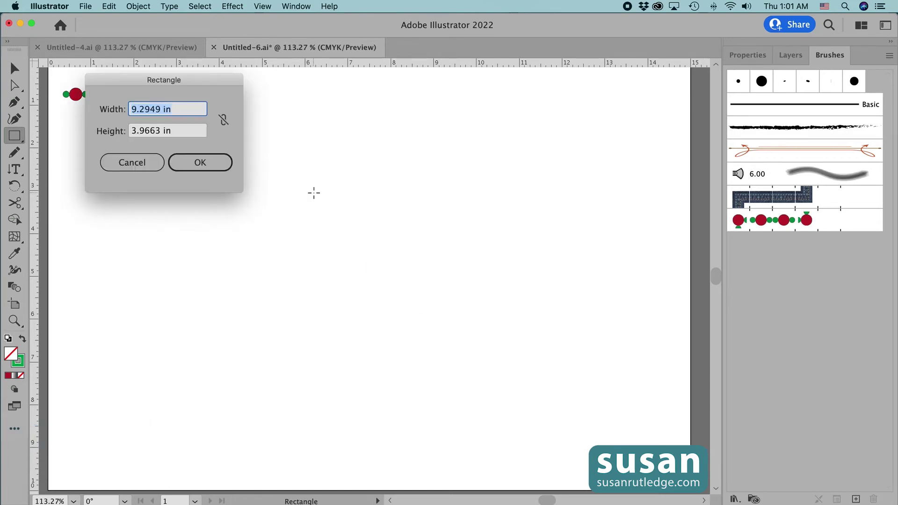
{"action": "type", "text": "2"}
{"action": "key", "text": "Tab"}
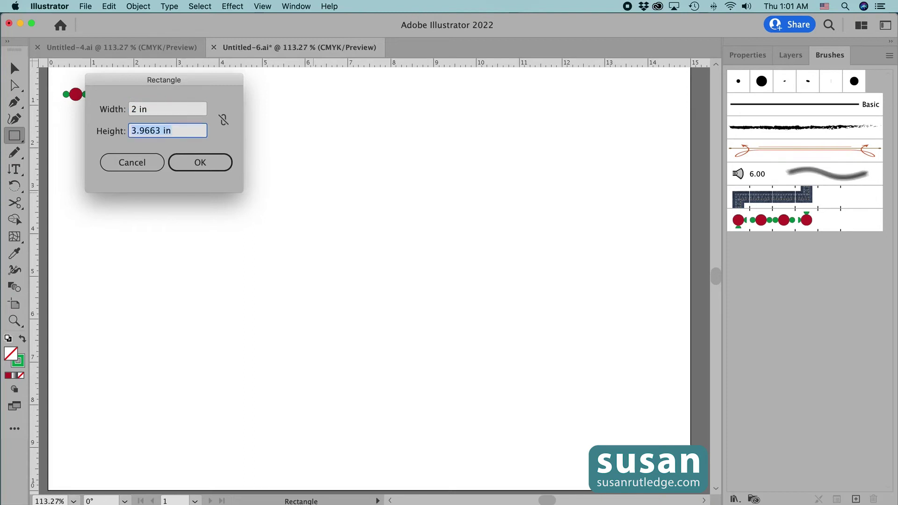
{"action": "key", "text": "BackSpace"}
{"action": "type", "text": ".2"}
{"action": "left_click", "coordinate": [200, 163]}
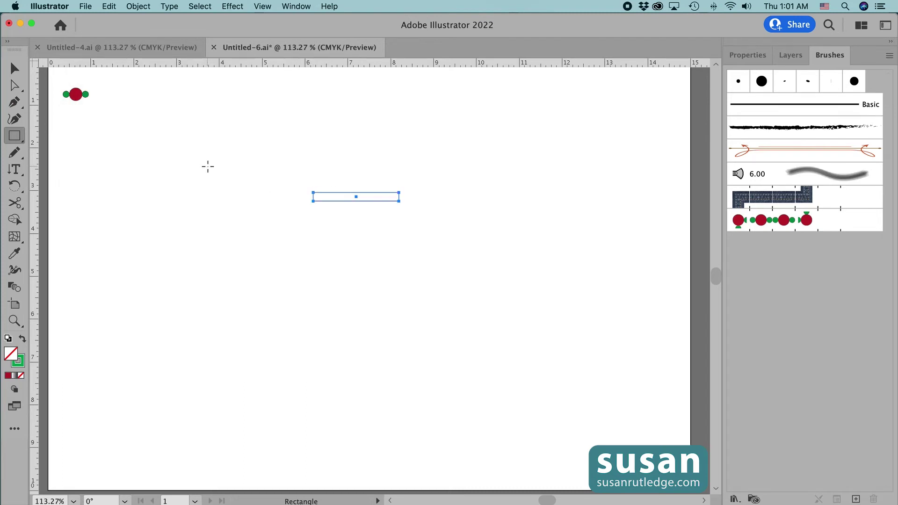
Give the small rectangle a black stroke and a green C=85 M=10 Y=100 K=10 fill.
{"action": "left_click", "coordinate": [747, 55]}
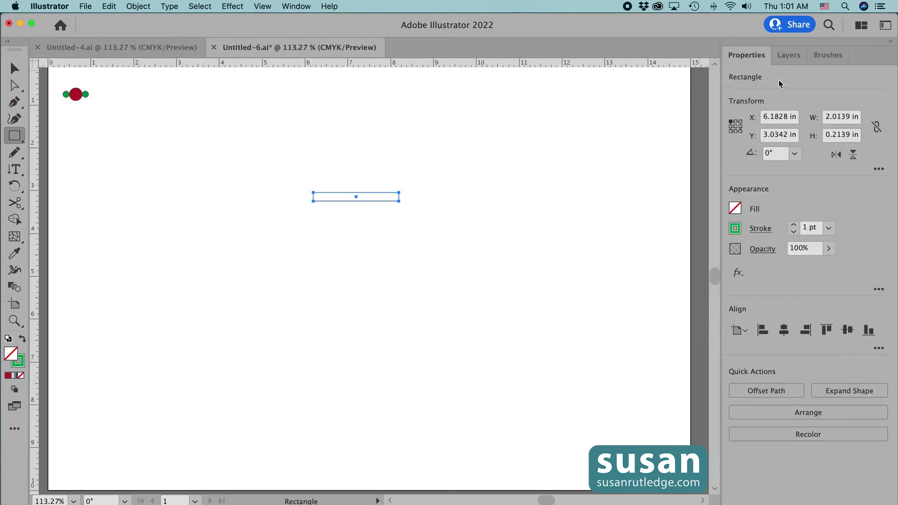
{"action": "left_click", "coordinate": [735, 229]}
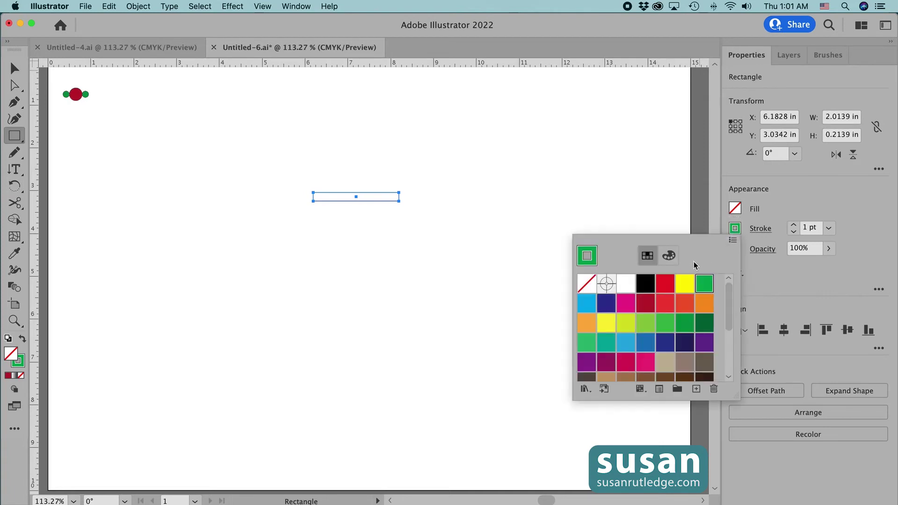
{"action": "left_click", "coordinate": [650, 283]}
{"action": "left_click", "coordinate": [735, 208]}
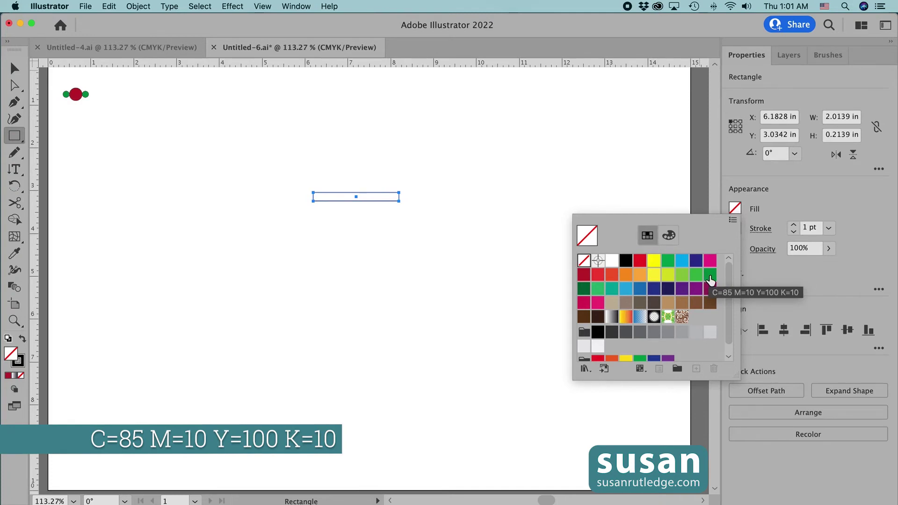
{"action": "left_click", "coordinate": [710, 279]}
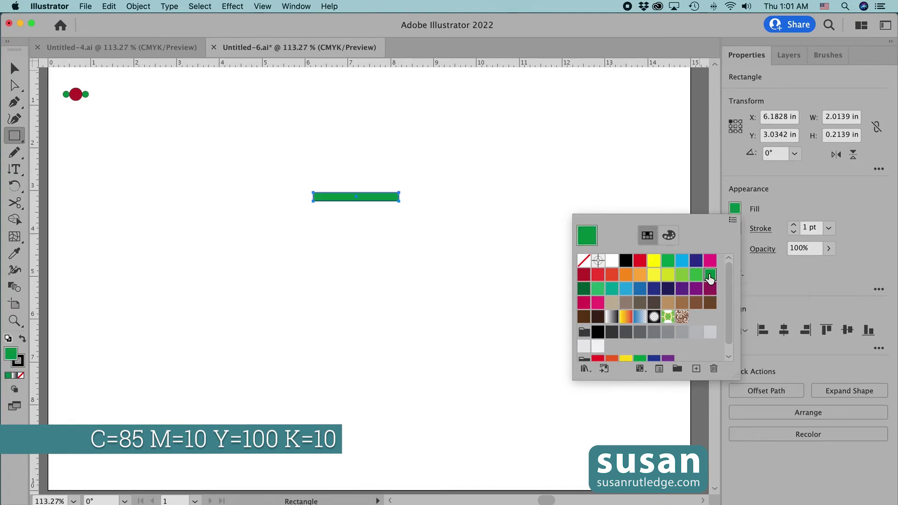
{"action": "left_click", "coordinate": [530, 223]}
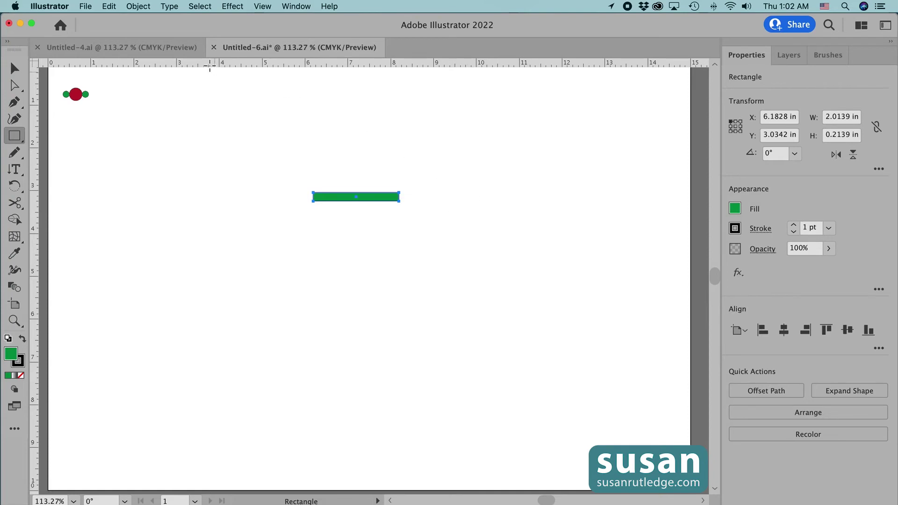
Copy the green rectangle 0.25 in straight down with Move, and fill the copy with dark red.
{"action": "left_click", "coordinate": [139, 7]}
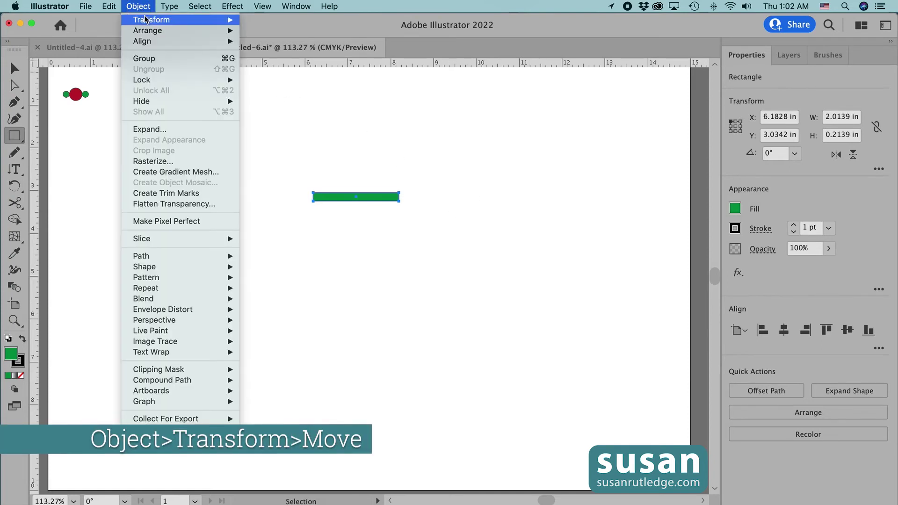
{"action": "mouse_move", "coordinate": [146, 20]}
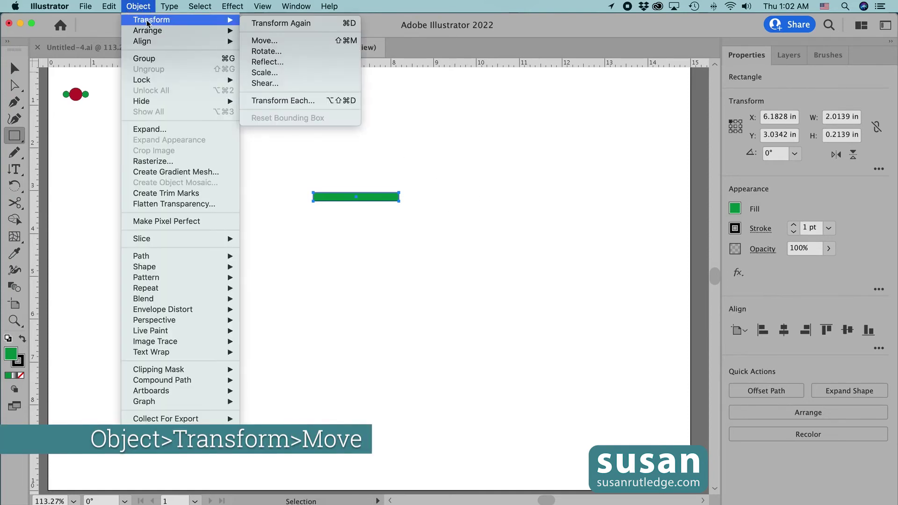
{"action": "left_click", "coordinate": [269, 43]}
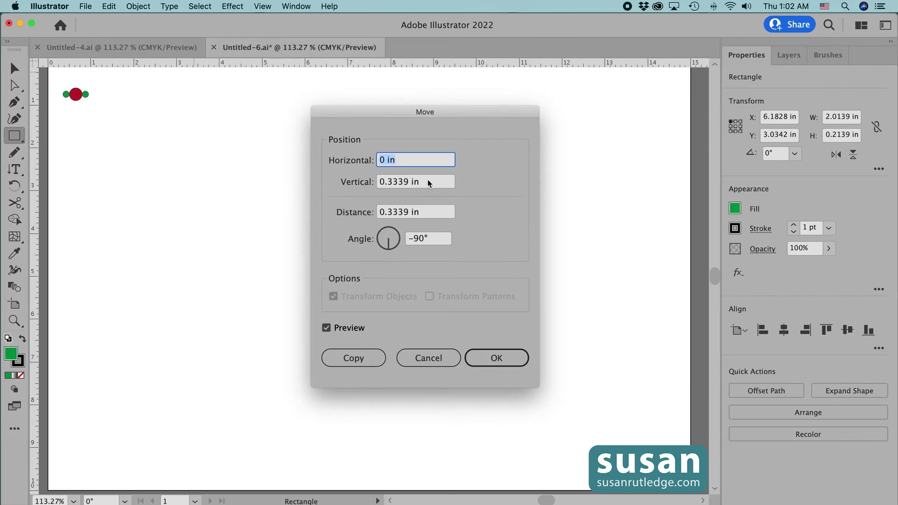
{"action": "left_click_drag", "start_coordinate": [423, 181], "coordinate": [379, 183]}
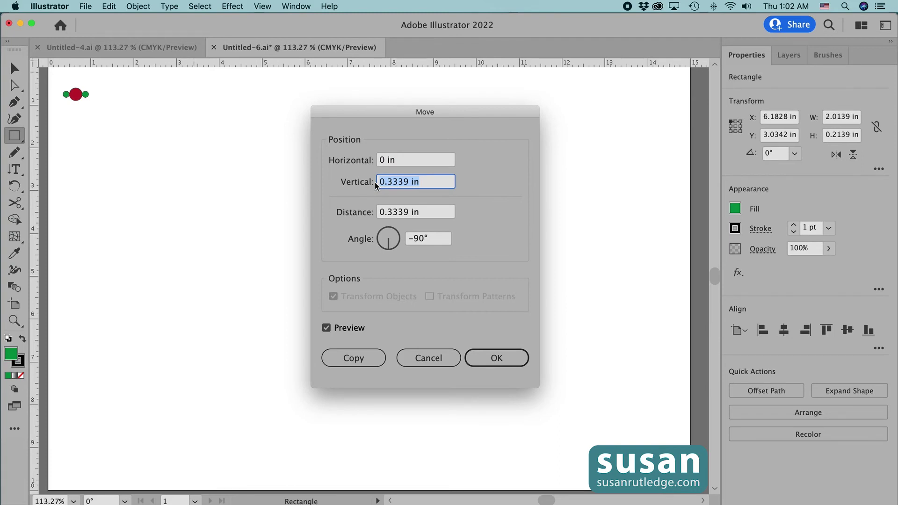
{"action": "key", "text": "BackSpace"}
{"action": "type", "text": ".25"}
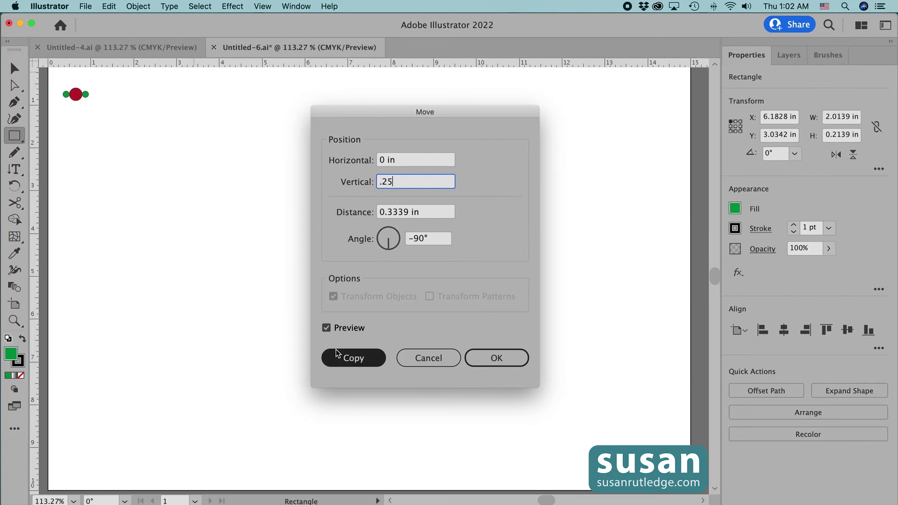
{"action": "left_click", "coordinate": [353, 359]}
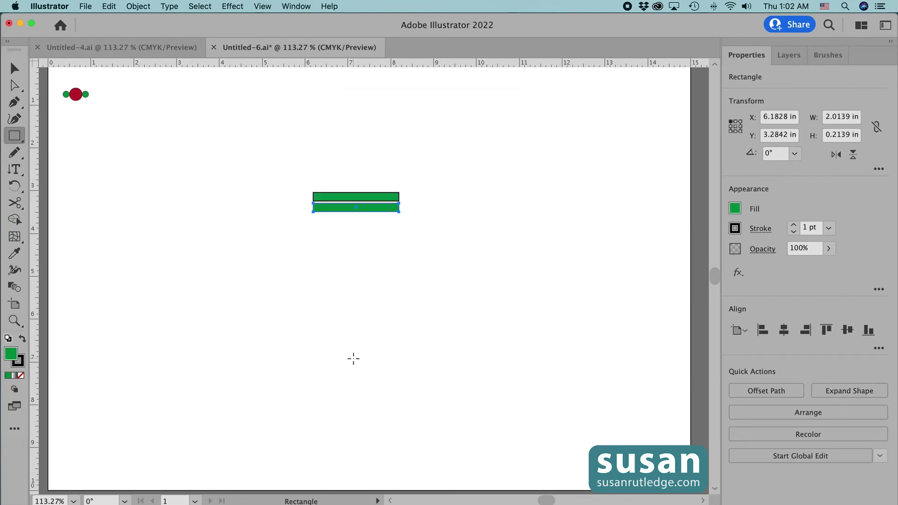
{"action": "left_click", "coordinate": [735, 209]}
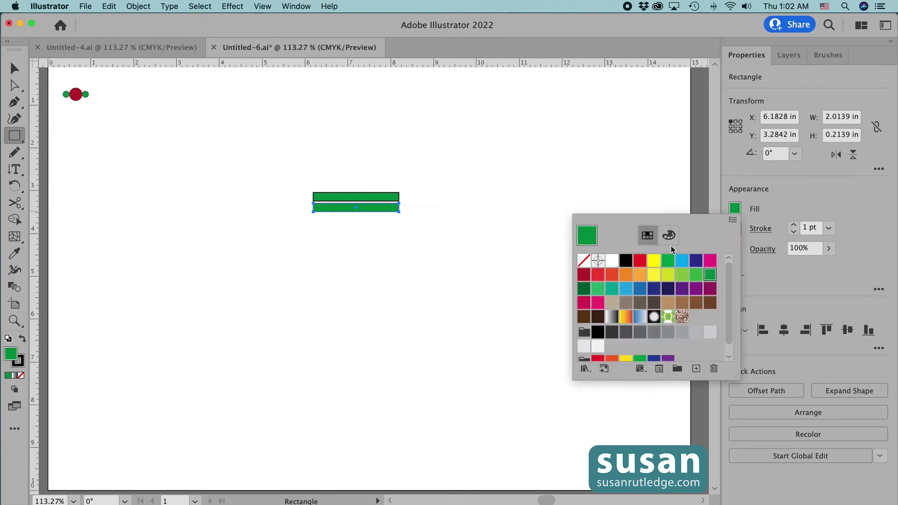
{"action": "left_click", "coordinate": [583, 281]}
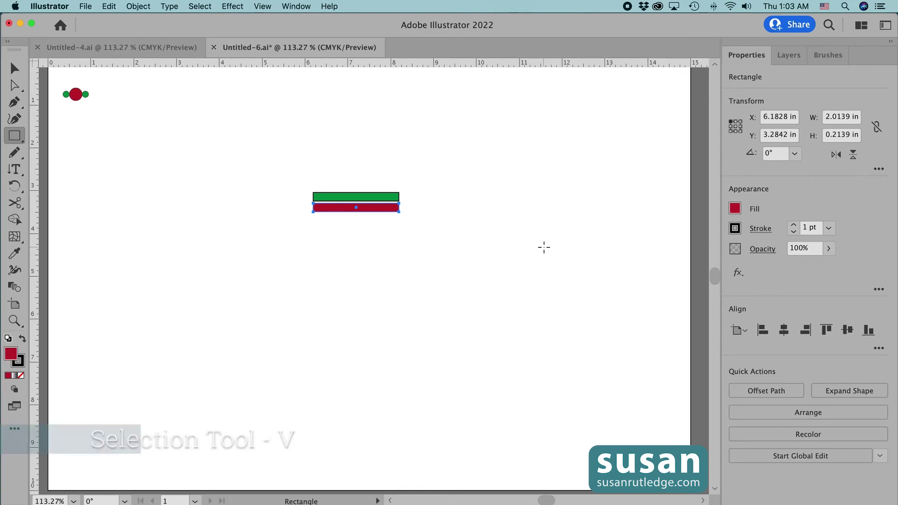
Expand the fill and stroke of both the green and red rectangles, and deselect them.
{"action": "key", "text": "v"}
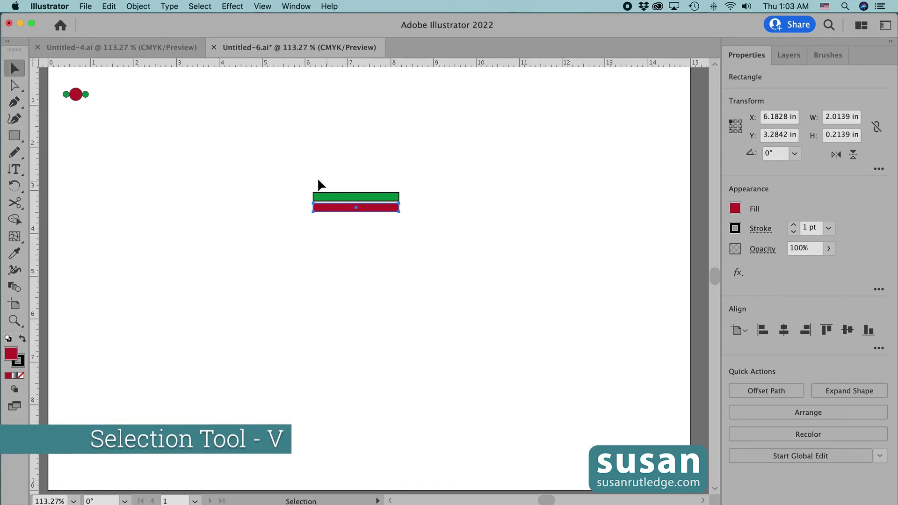
{"action": "left_click_drag", "start_coordinate": [321, 180], "coordinate": [393, 232]}
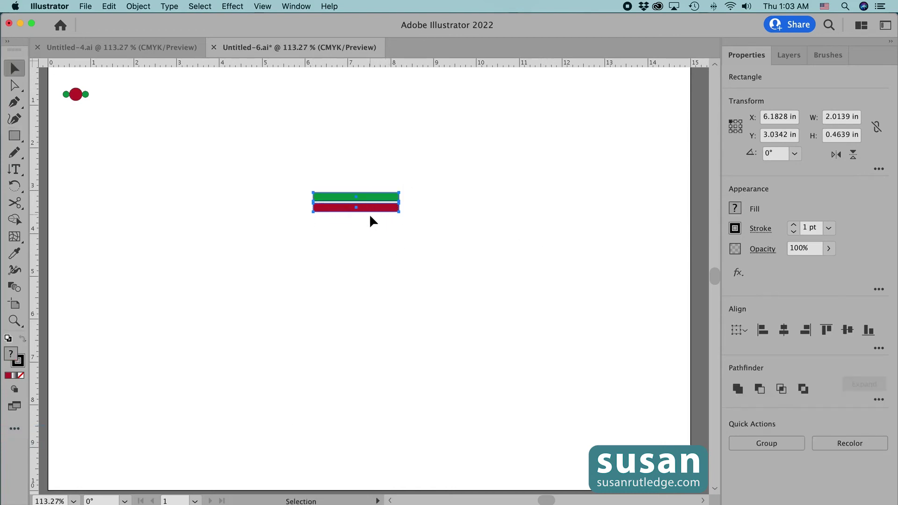
{"action": "left_click", "coordinate": [138, 6]}
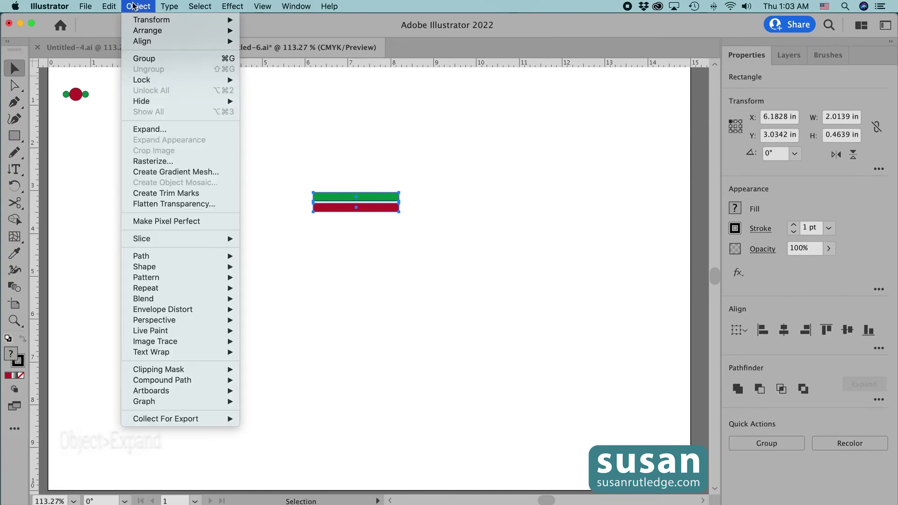
{"action": "left_click", "coordinate": [162, 128]}
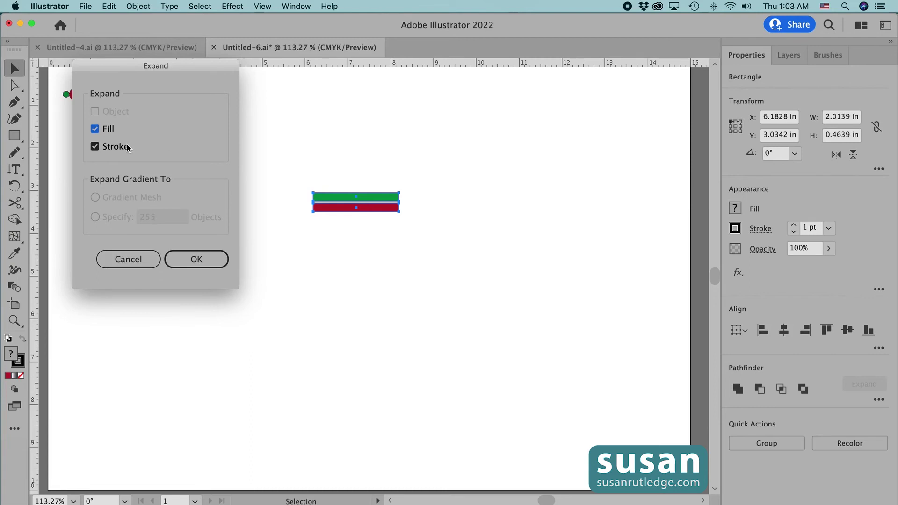
{"action": "left_click", "coordinate": [200, 261]}
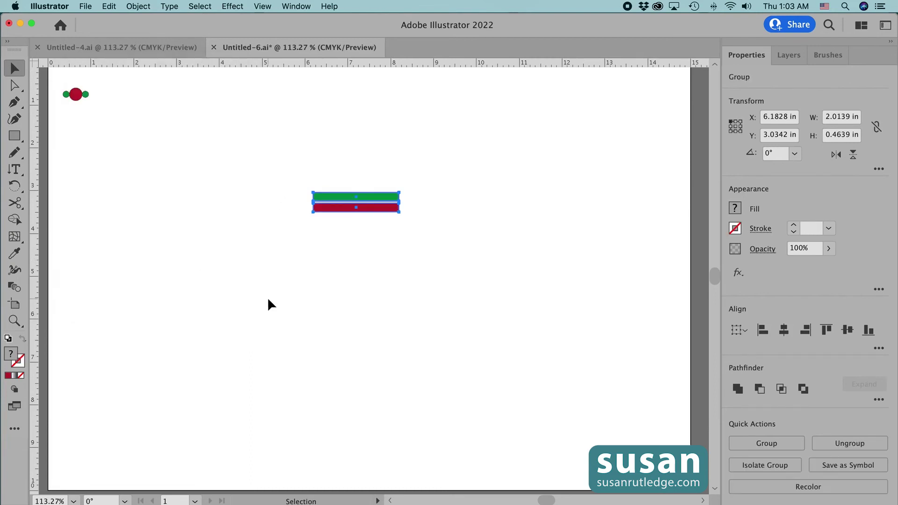
{"action": "left_click", "coordinate": [372, 227]}
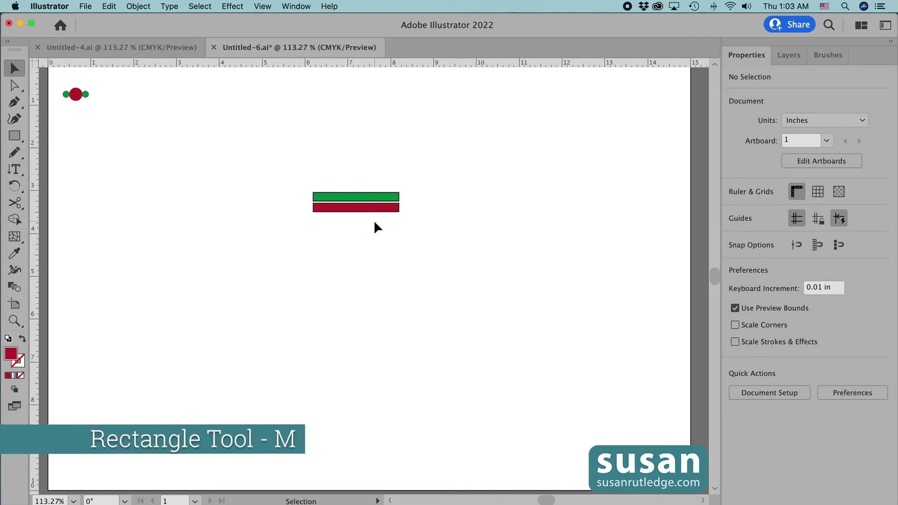
Draw a rectangle about 1.17 by 0.52 in with no fill or stroke across both bars, and send it to the back.
{"action": "key", "text": "m"}
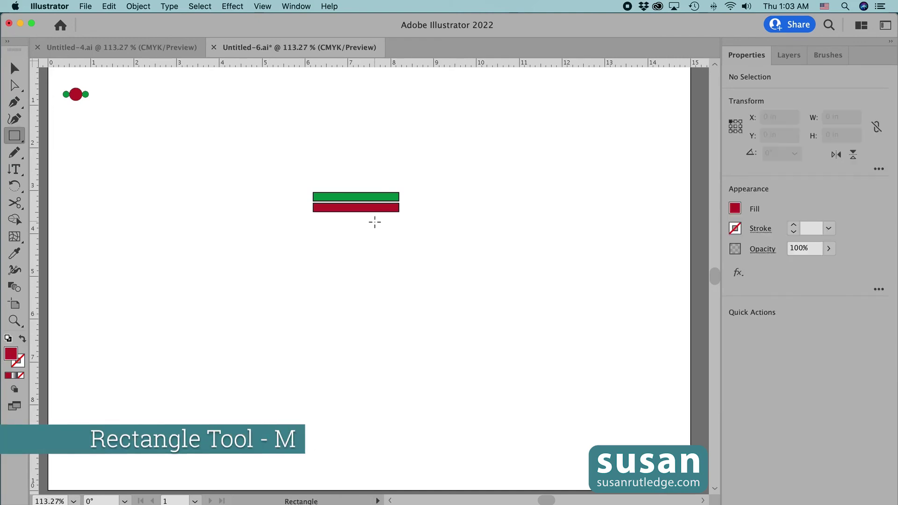
{"action": "left_click", "coordinate": [735, 212]}
{"action": "left_click", "coordinate": [584, 261]}
{"action": "left_click", "coordinate": [331, 191]}
{"action": "left_click_drag", "start_coordinate": [331, 191], "coordinate": [380, 214]}
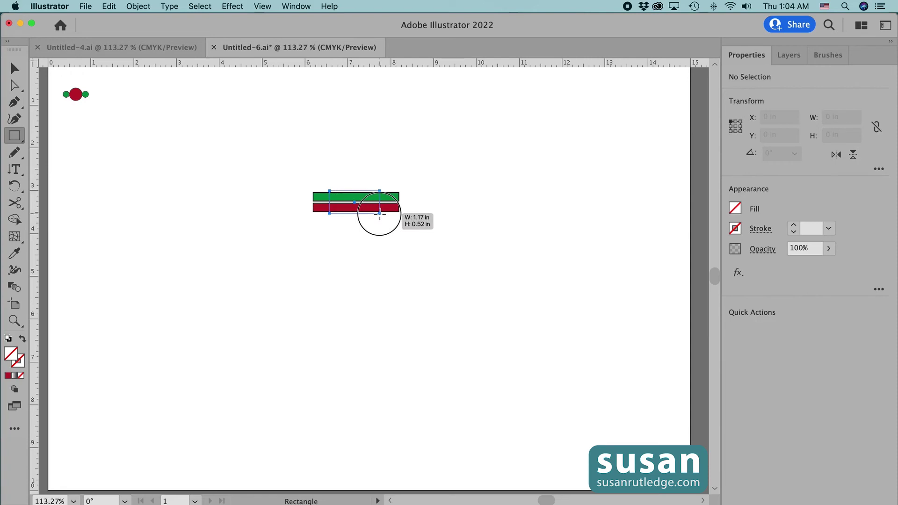
{"action": "left_click_drag", "start_coordinate": [380, 214], "coordinate": [380, 214]}
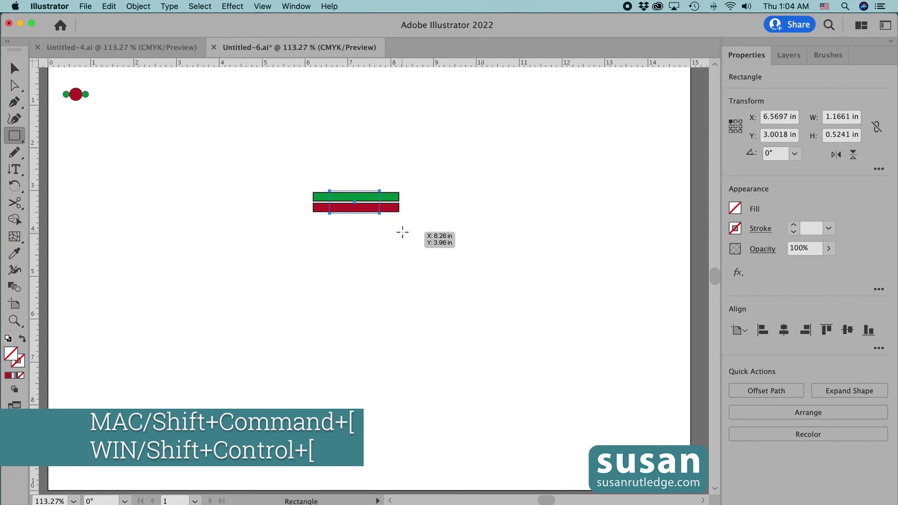
{"action": "key", "text": "shift+super+["}
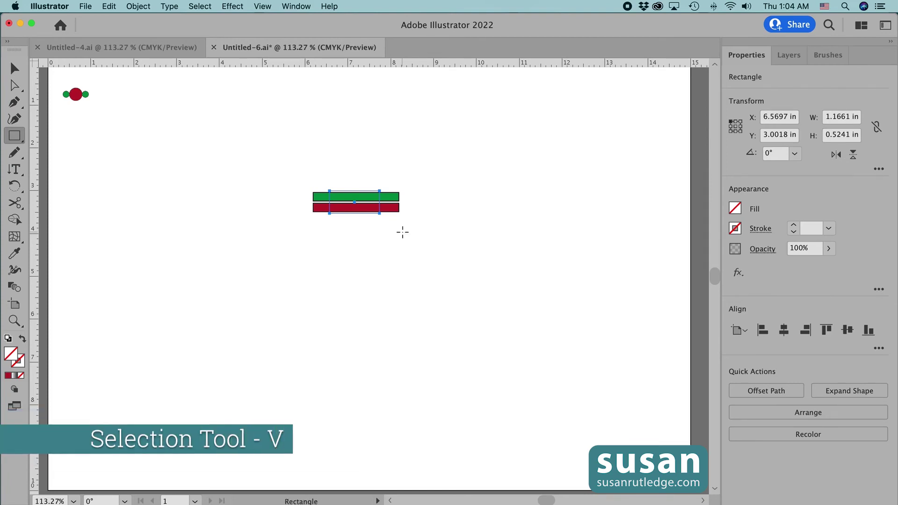
Remove the ends of both bars outside the invisible rectangle with the Shape Builder tool.
{"action": "key", "text": "v"}
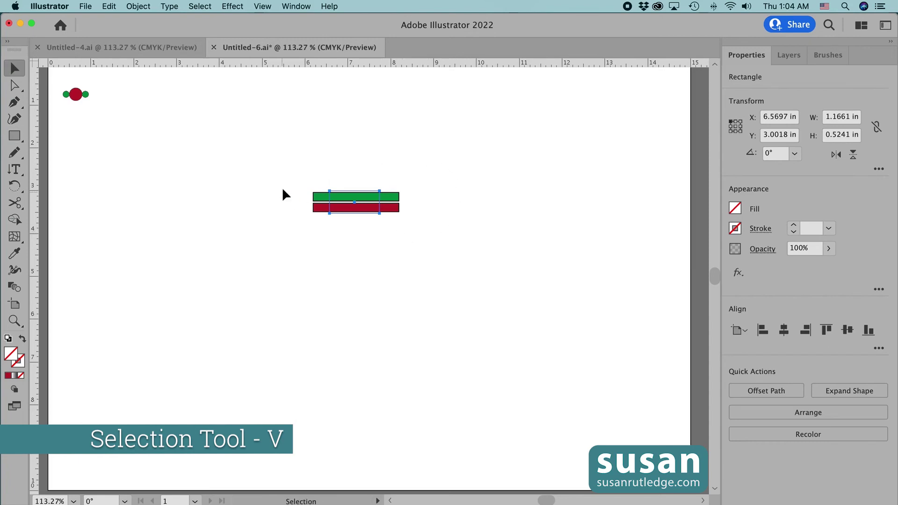
{"action": "left_click_drag", "start_coordinate": [294, 171], "coordinate": [411, 235]}
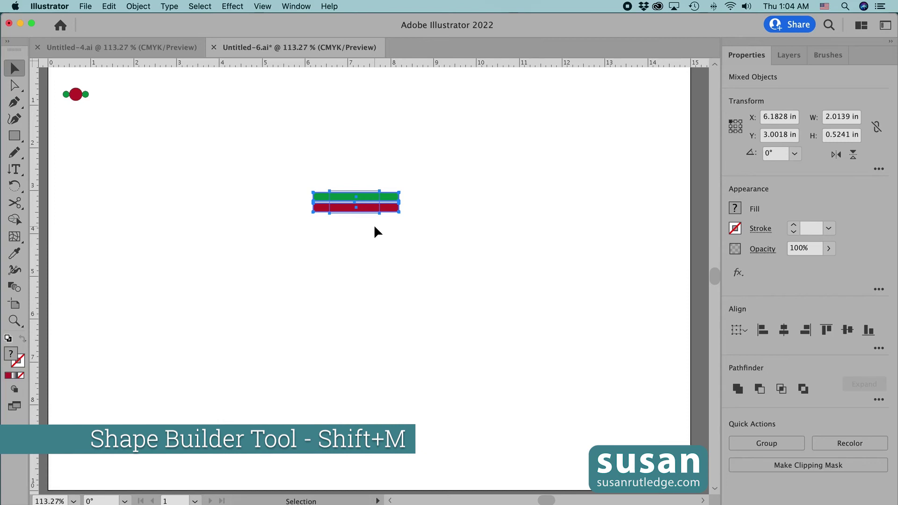
{"action": "key", "text": "shift+m"}
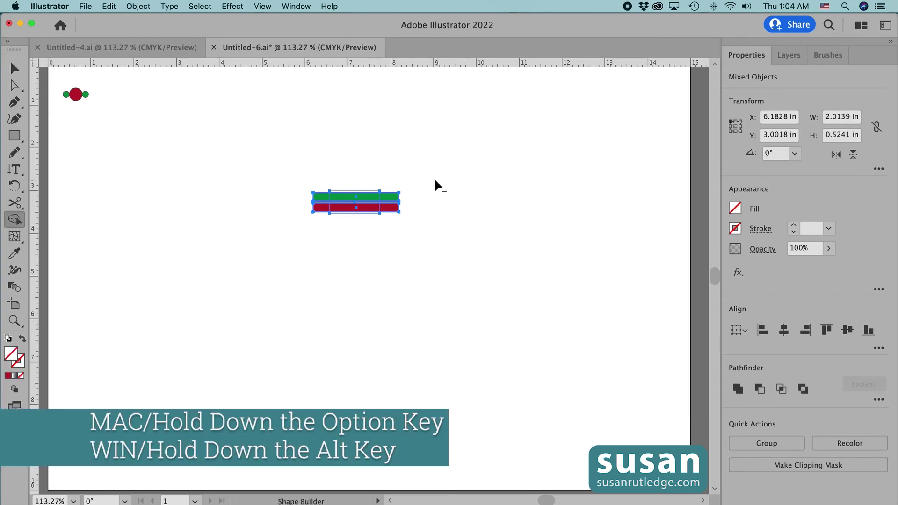
{"action": "left_click_drag", "start_coordinate": [392, 176], "coordinate": [392, 224]}
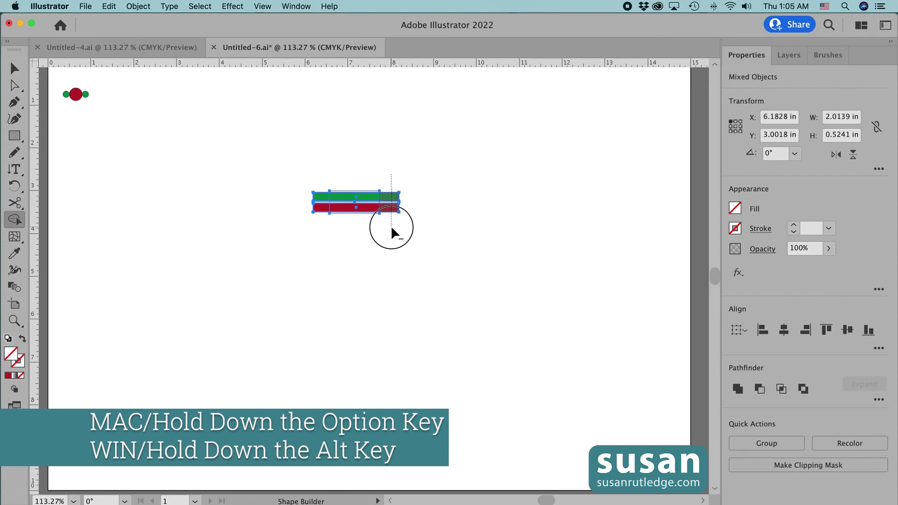
{"action": "left_click_drag", "start_coordinate": [391, 226], "coordinate": [391, 226]}
{"action": "left_click_drag", "start_coordinate": [302, 170], "coordinate": [319, 231]}
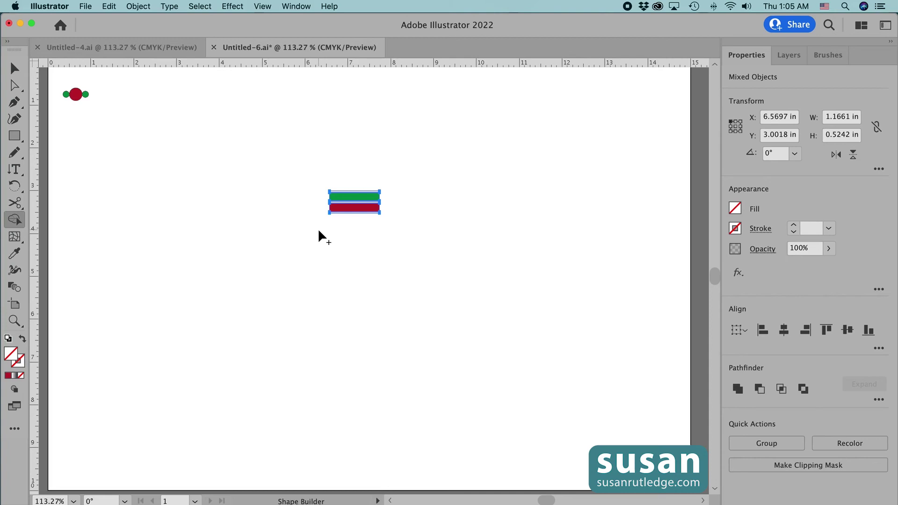
Group the trimmed bars with the invisible rectangle and start a new pattern brush from them named Red Green Strokes Brush.
{"action": "key", "text": "v"}
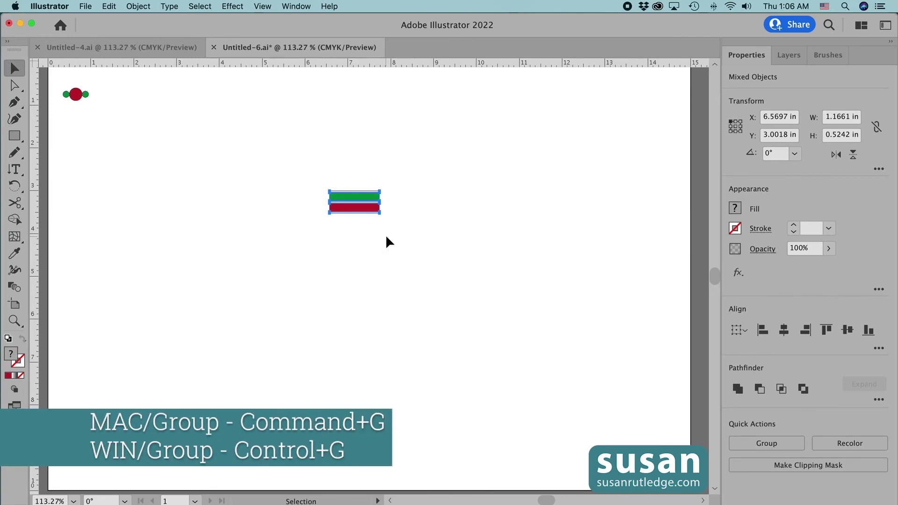
{"action": "key", "text": "super+g"}
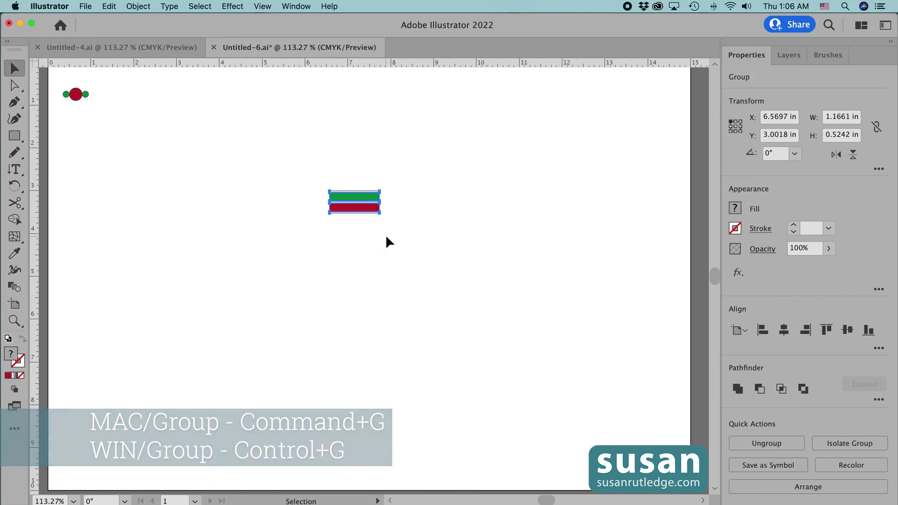
{"action": "left_click", "coordinate": [820, 57]}
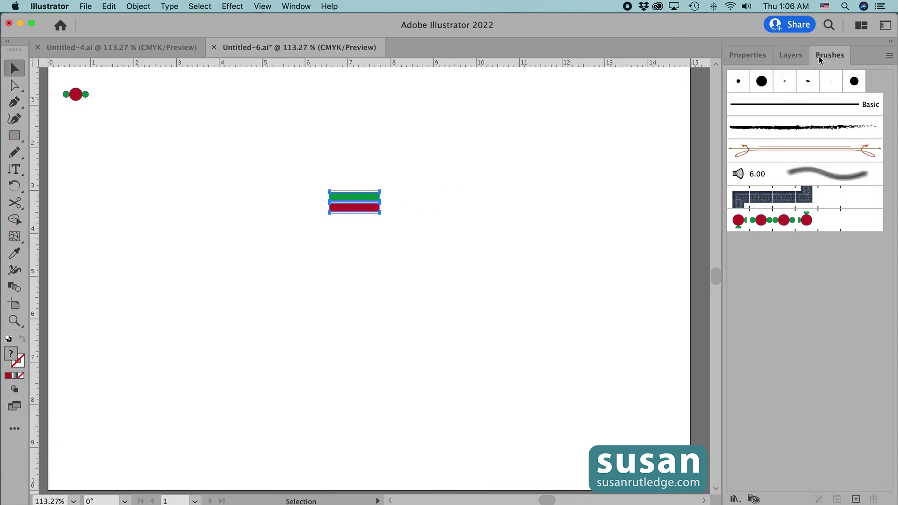
{"action": "left_click", "coordinate": [858, 500]}
{"action": "left_click", "coordinate": [552, 246]}
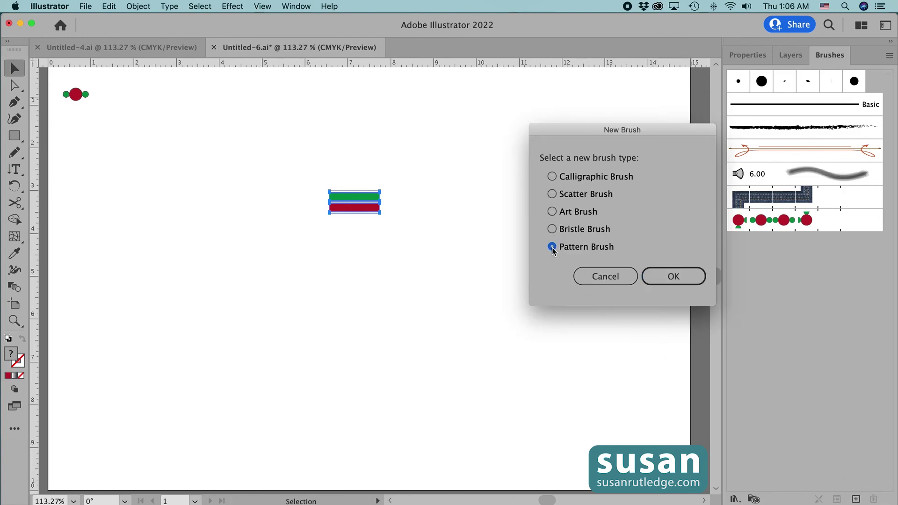
{"action": "left_click", "coordinate": [662, 277]}
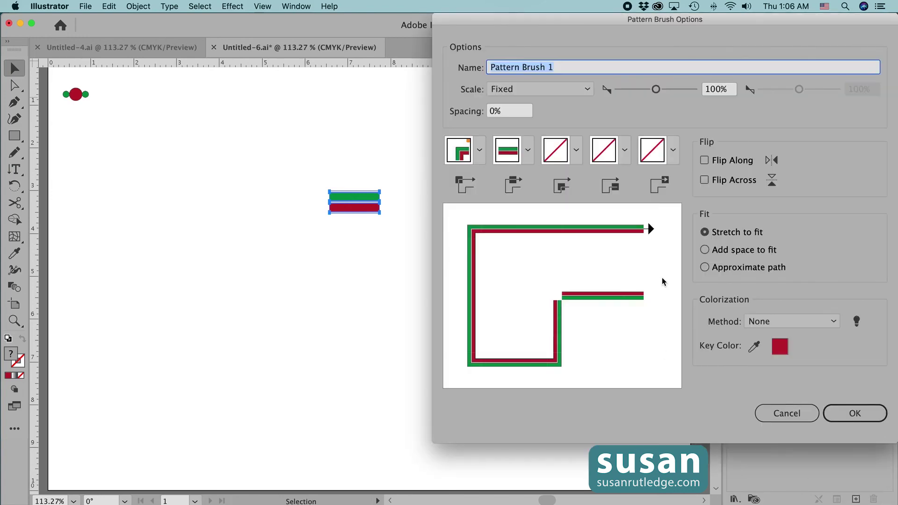
{"action": "key", "text": "BackSpace"}
{"action": "type", "text": "Red Gree"}
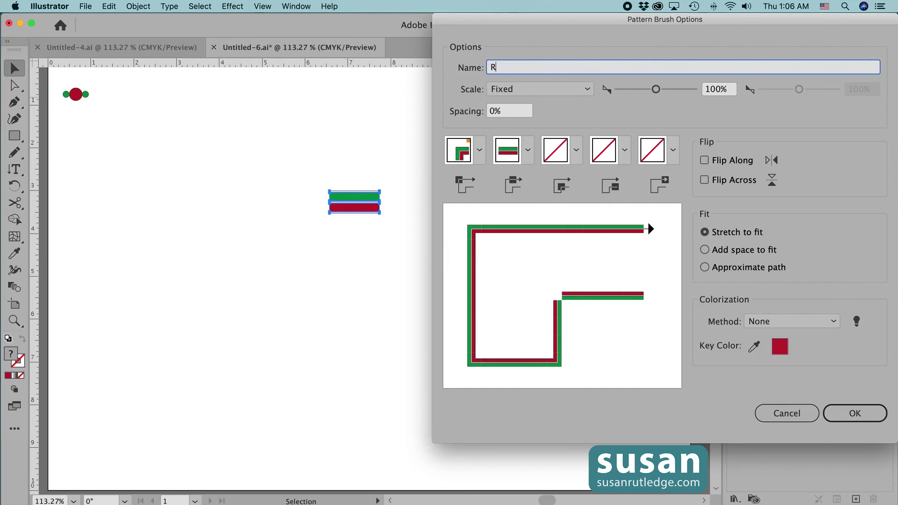
{"action": "type", "text": "Strokes Brush"}
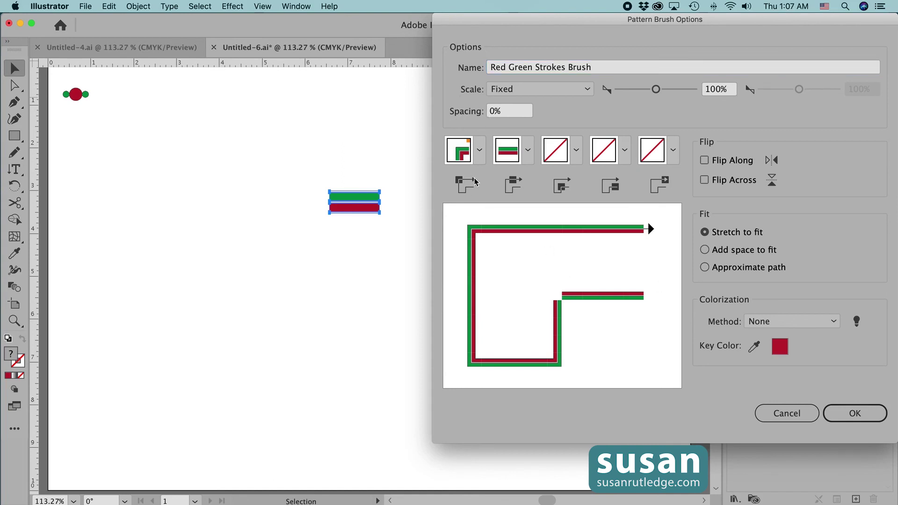
Set the outer and inner corner tiles to Auto-Centered and save the pattern brush.
{"action": "left_click", "coordinate": [480, 154]}
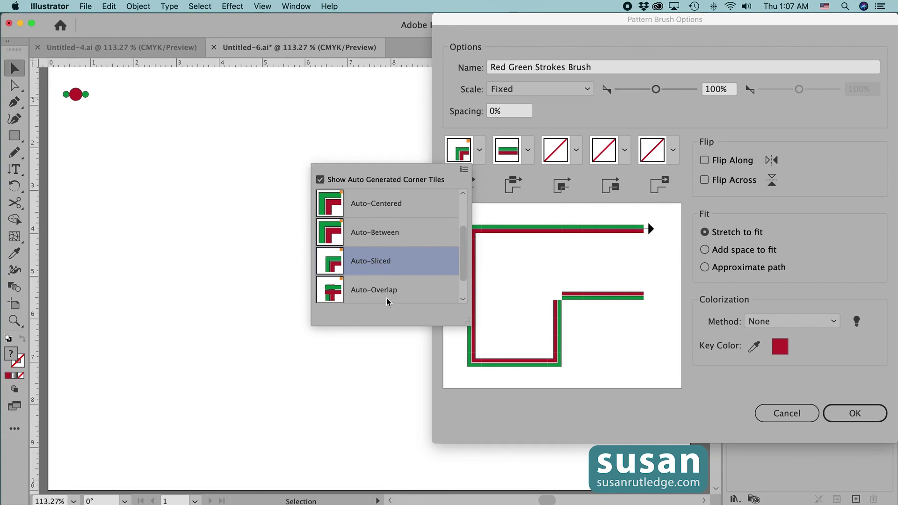
{"action": "left_click", "coordinate": [389, 205]}
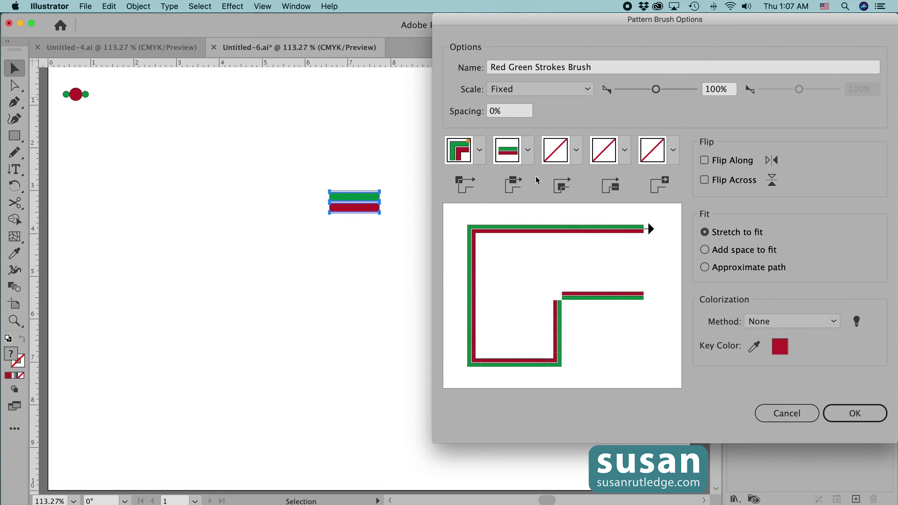
{"action": "left_click", "coordinate": [577, 151]}
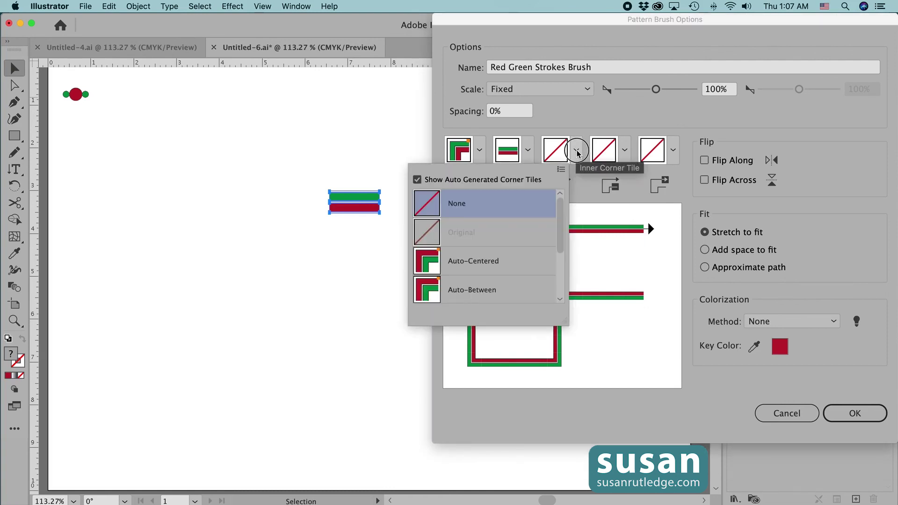
{"action": "left_click", "coordinate": [488, 268]}
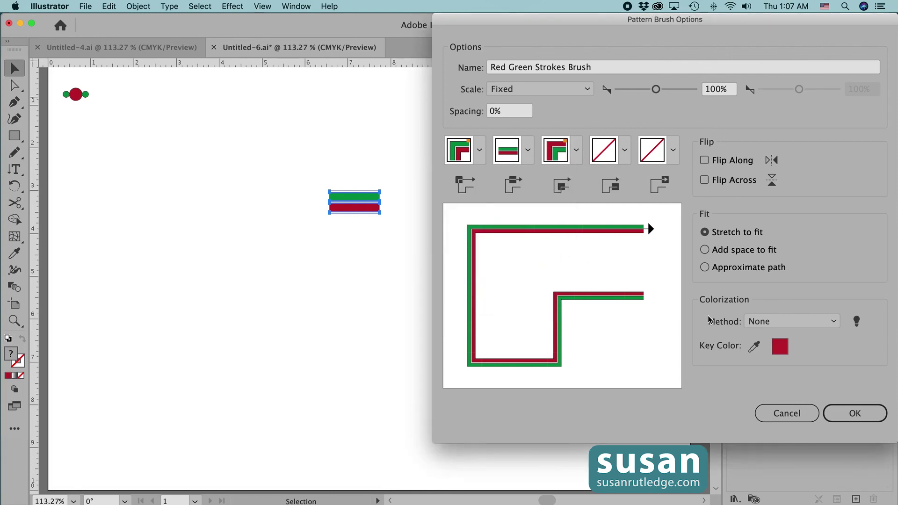
{"action": "left_click", "coordinate": [860, 414]}
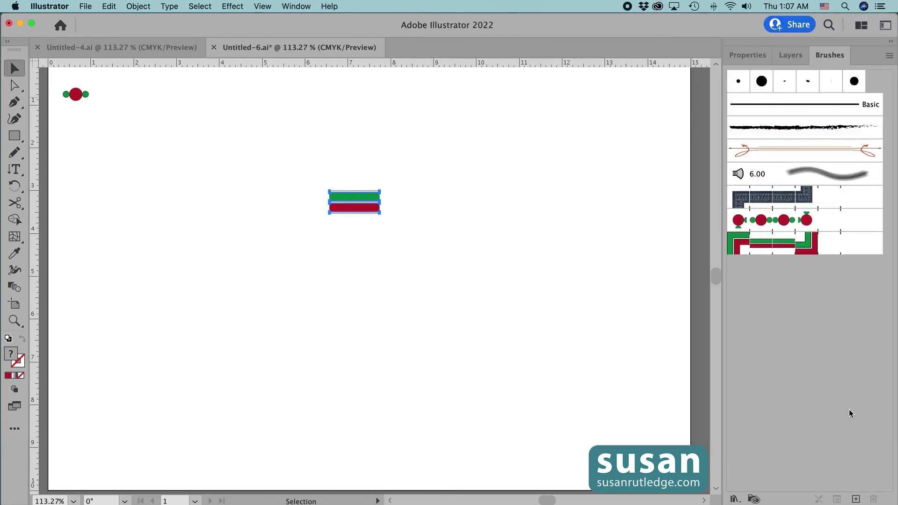
Move the bar artwork beside the beads, and apply the Red Green Strokes Brush to a new rectangle about 11 by 4.5 in.
{"action": "left_click_drag", "start_coordinate": [356, 208], "coordinate": [144, 101]}
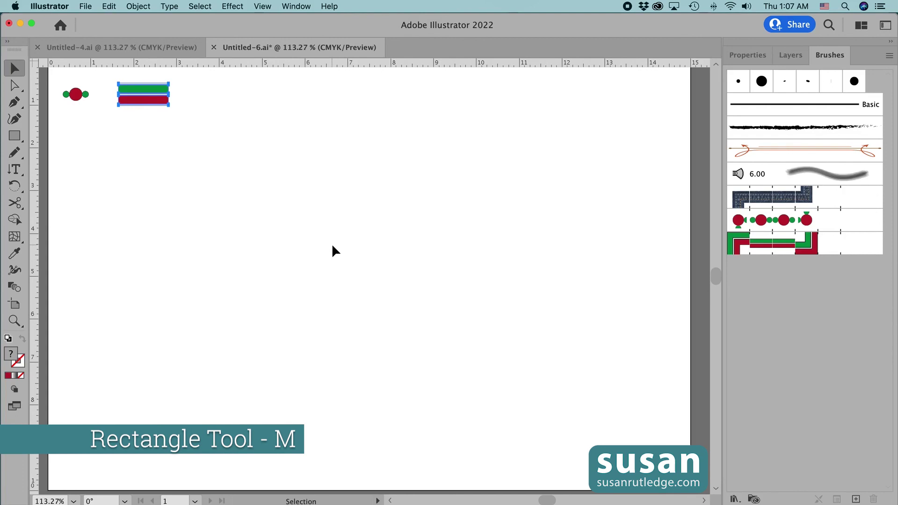
{"action": "key", "text": "m"}
{"action": "left_click_drag", "start_coordinate": [118, 163], "coordinate": [599, 358]}
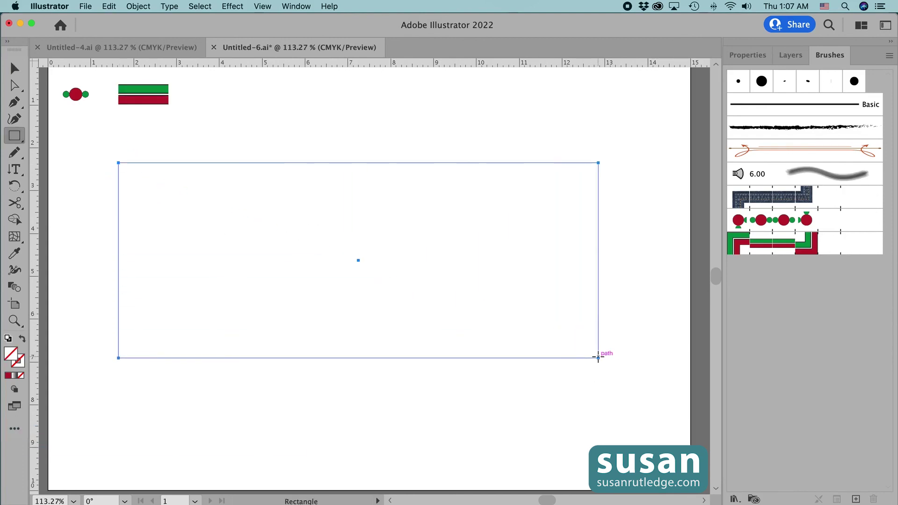
{"action": "left_click", "coordinate": [774, 251]}
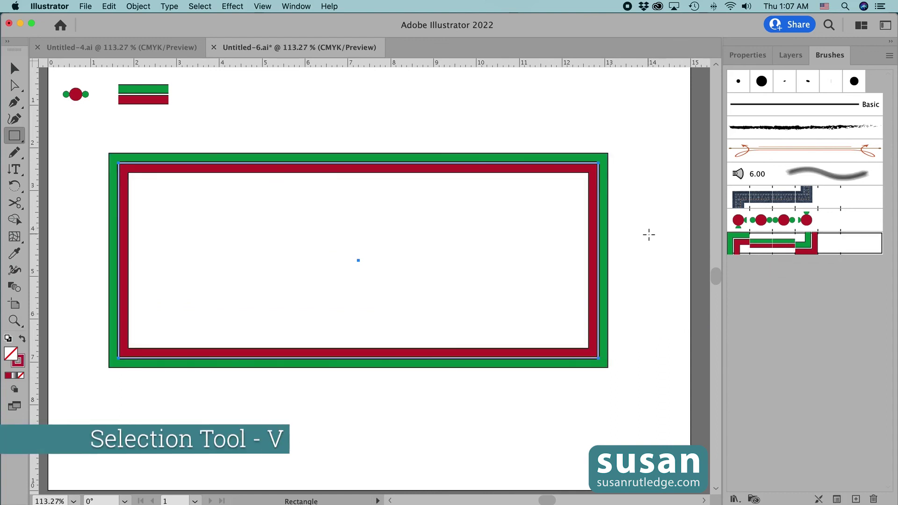
{"action": "key", "text": "v"}
{"action": "left_click", "coordinate": [650, 192]}
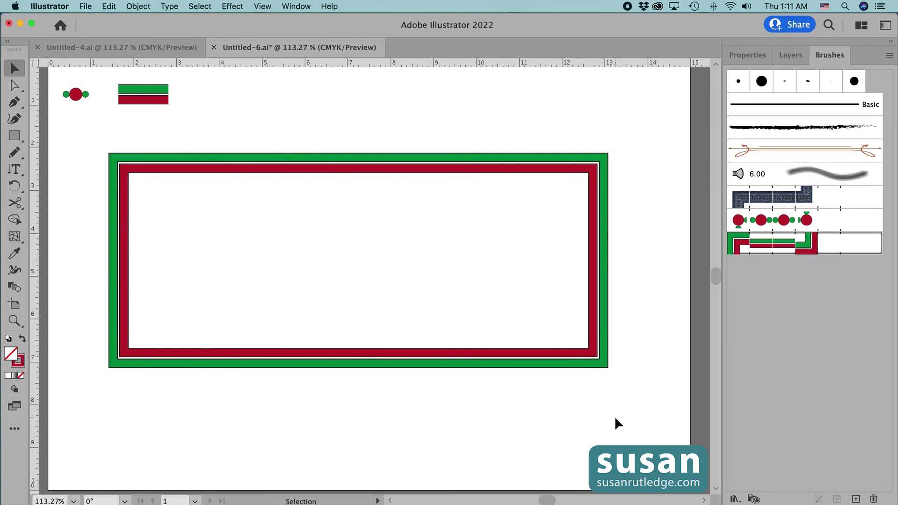
Switch to the Untitled-4 document with the circular ornamental design.
{"action": "left_click", "coordinate": [117, 49]}
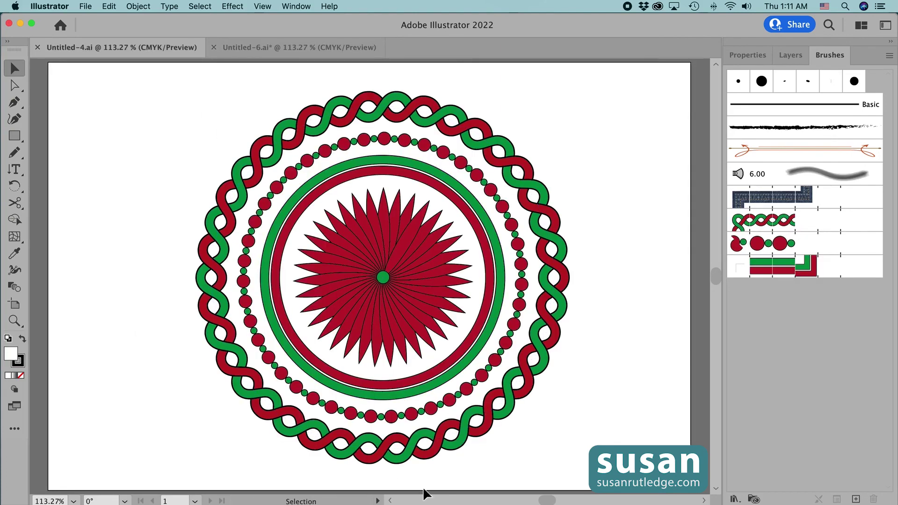